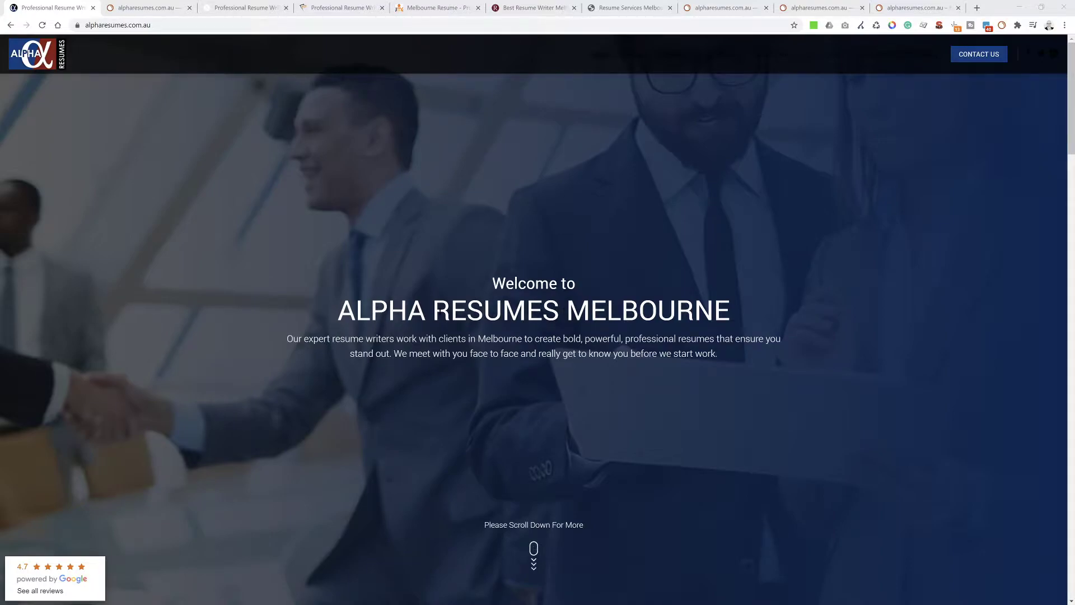
Highlight the hero banner's heading and the intro paragraph beneath it to review their text
left_click_drag(338, 312, 555, 318)
left_click(321, 347)
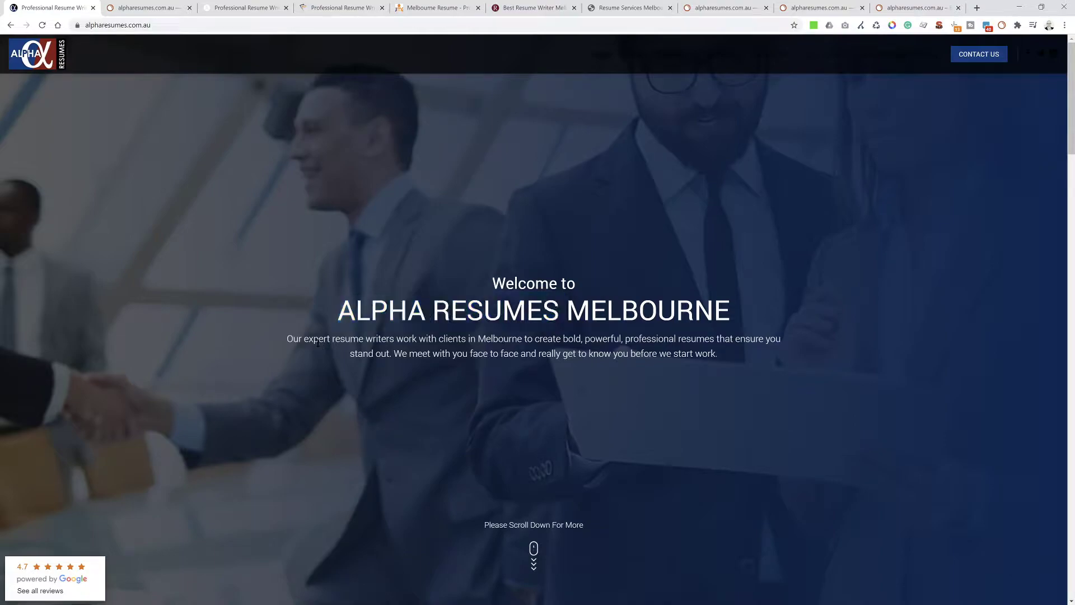
left_click_drag(287, 338, 721, 357)
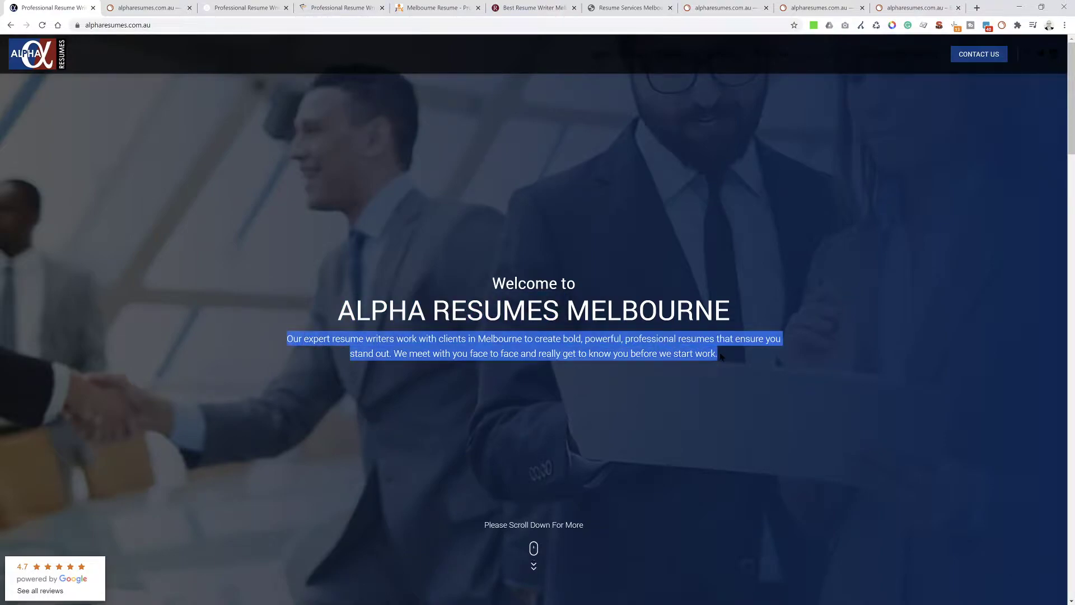
left_click(598, 353)
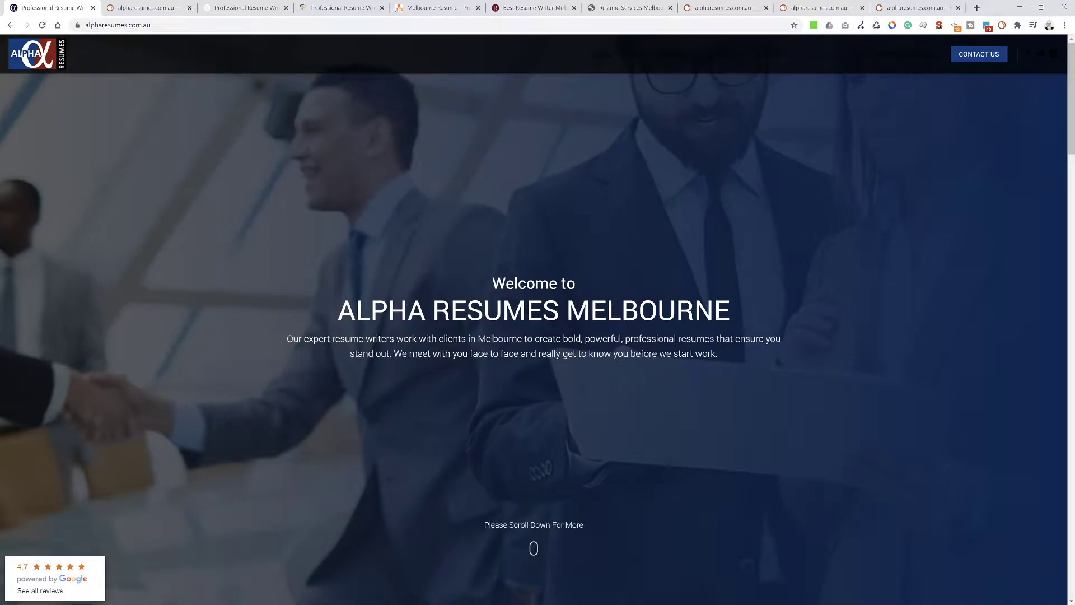
Inspect the hero intro paragraph and set its font size to 250% in the element's inline style
right_click(587, 338)
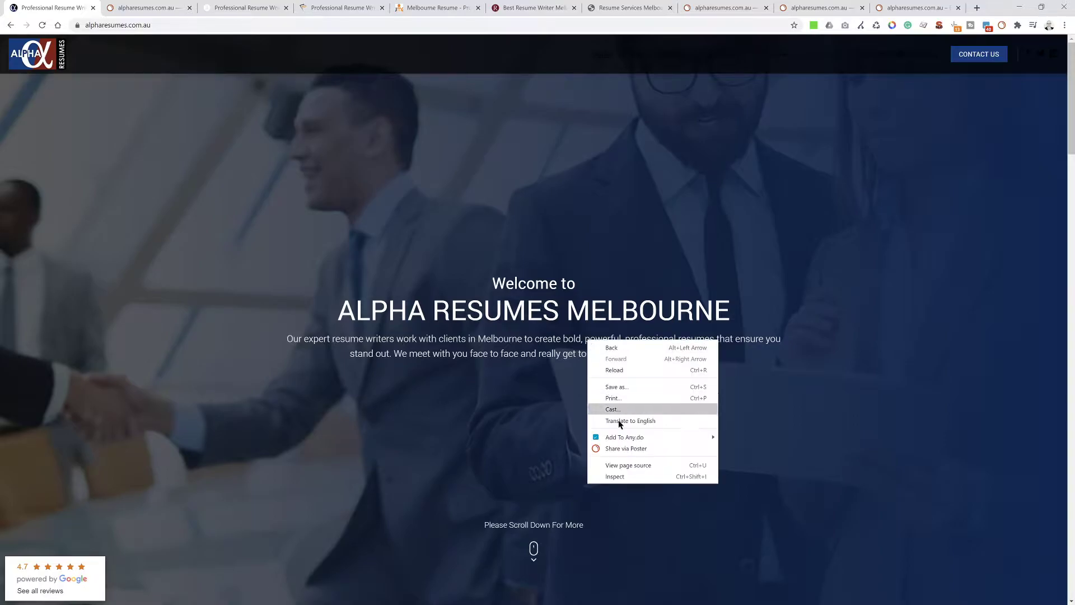
left_click(634, 477)
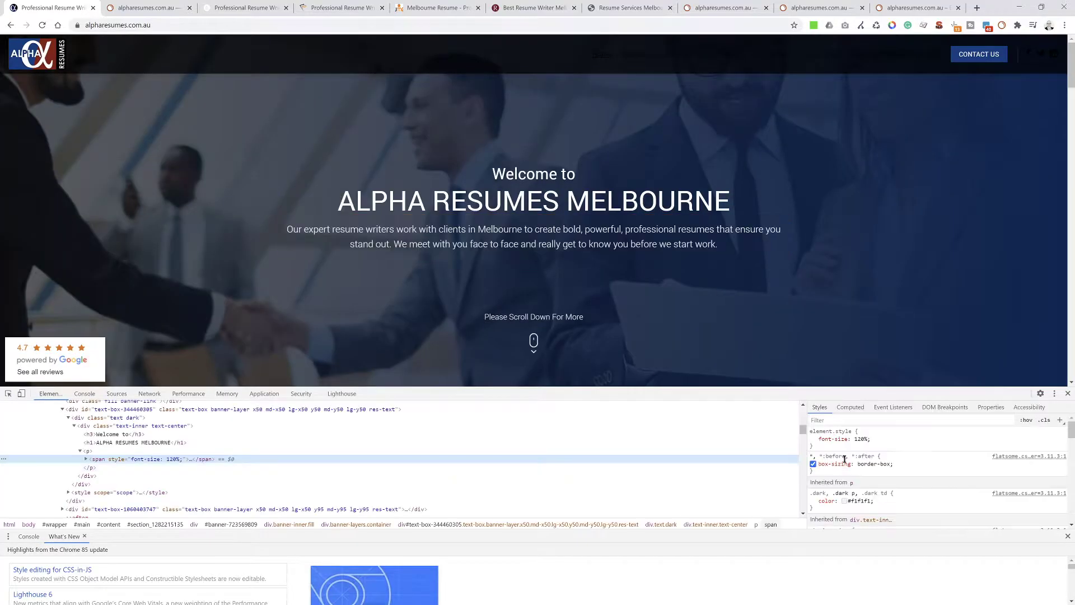
left_click(860, 439)
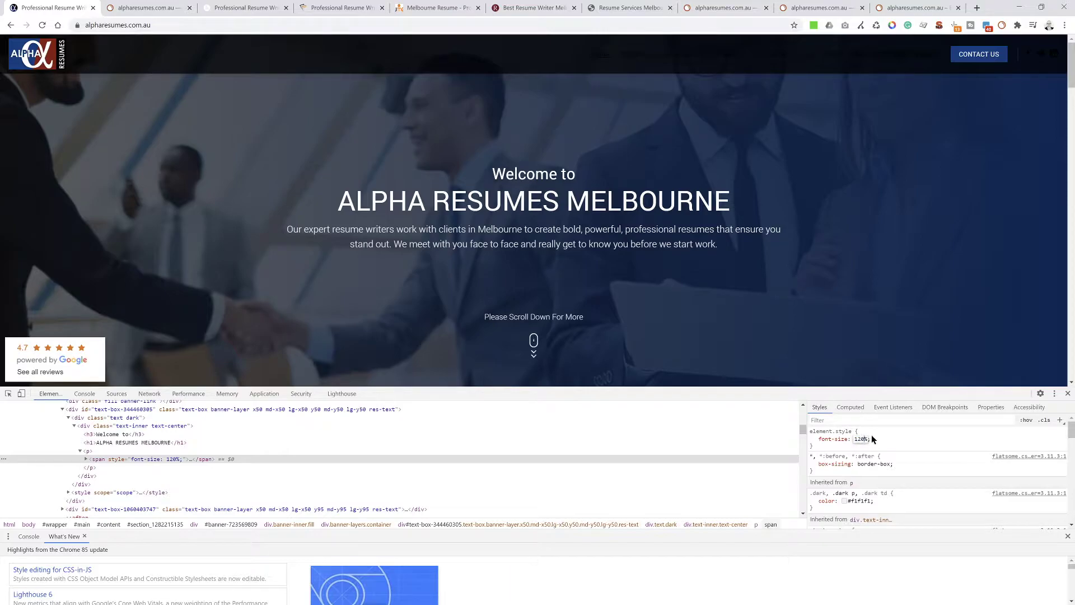
type("2500%")
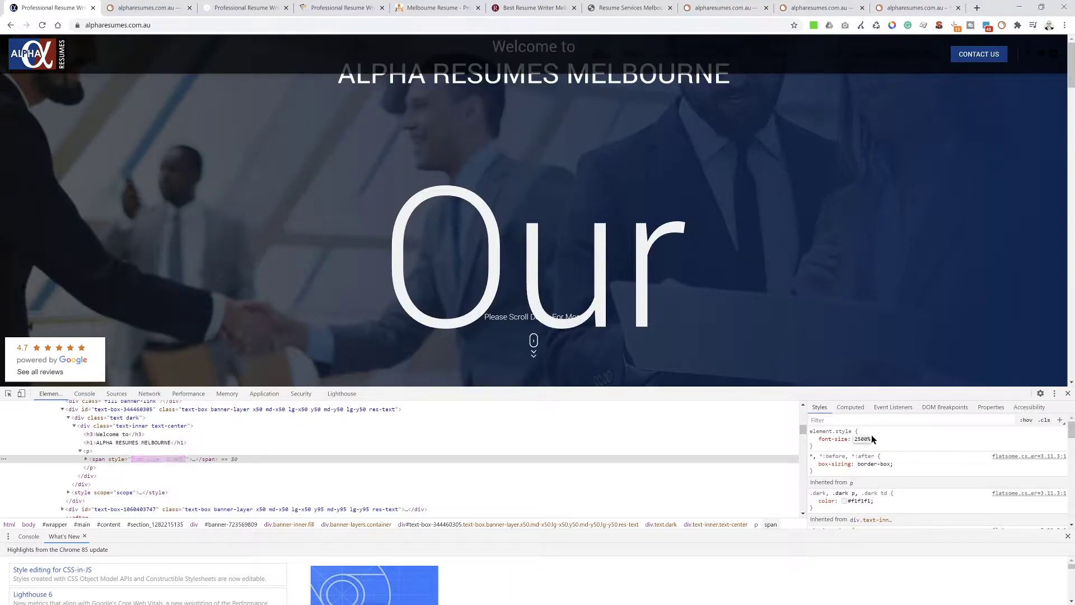
key("Left")
key("BackSpace")
key("Return")
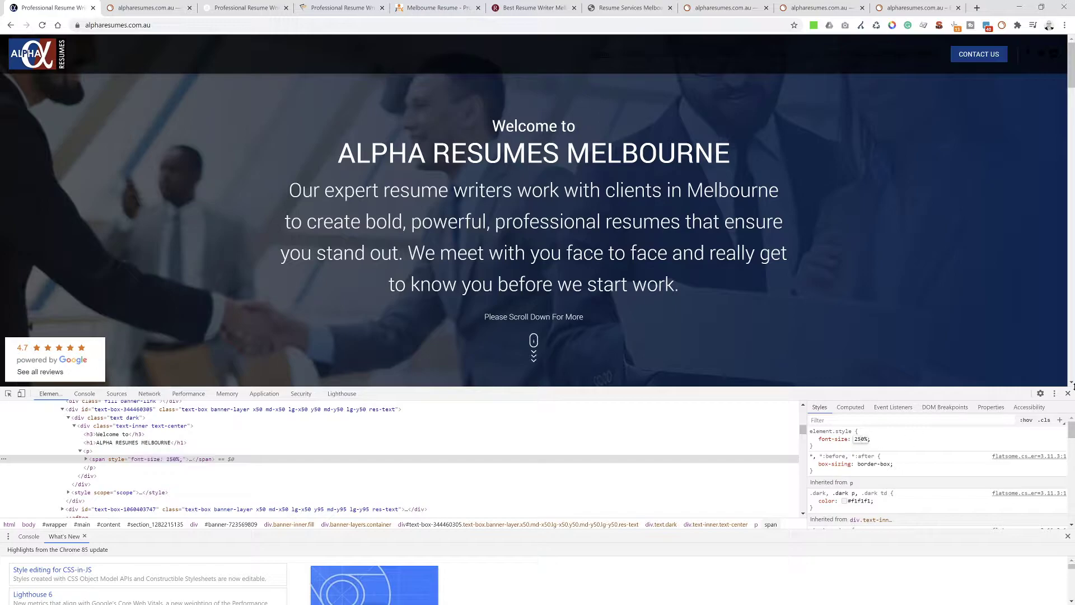
left_click(1068, 393)
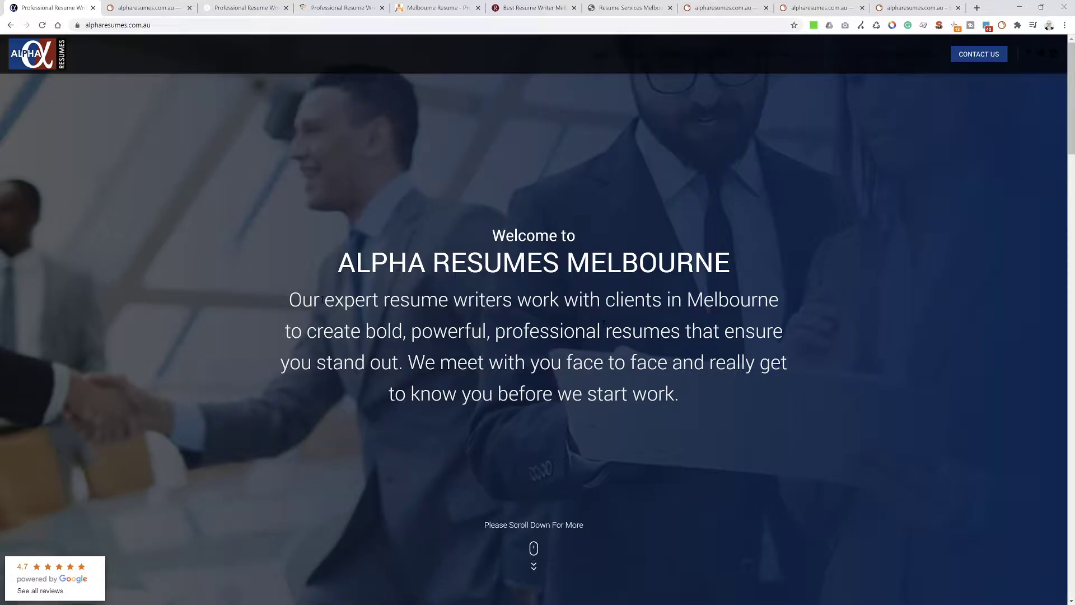
Examine the enlarged hero text and the "Why work with us?" section, including its subheading
scroll(191, 293, "down", 4)
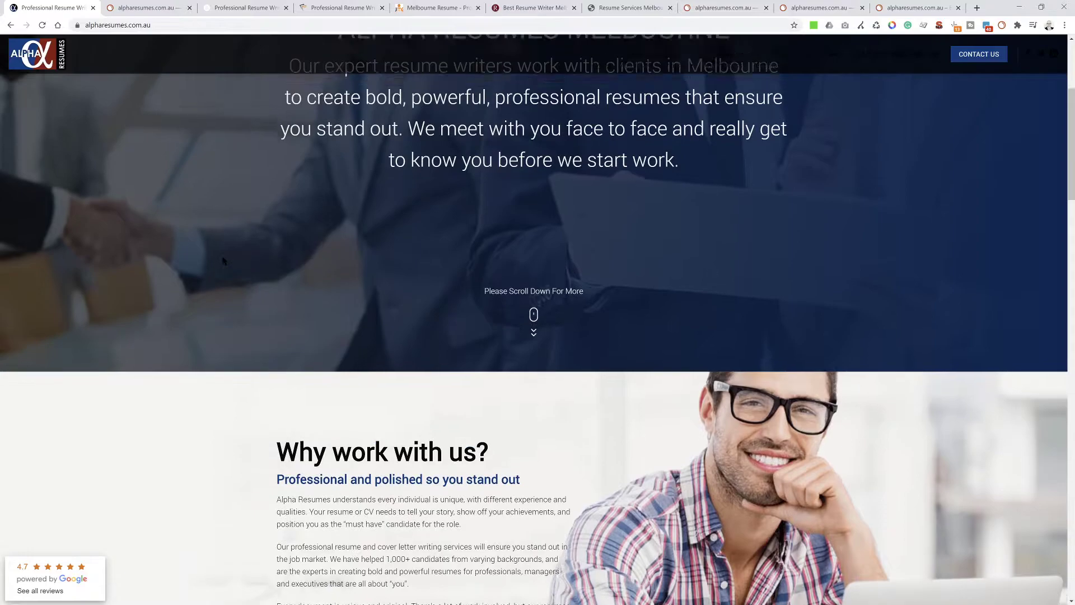
scroll(688, 223, "up", 4)
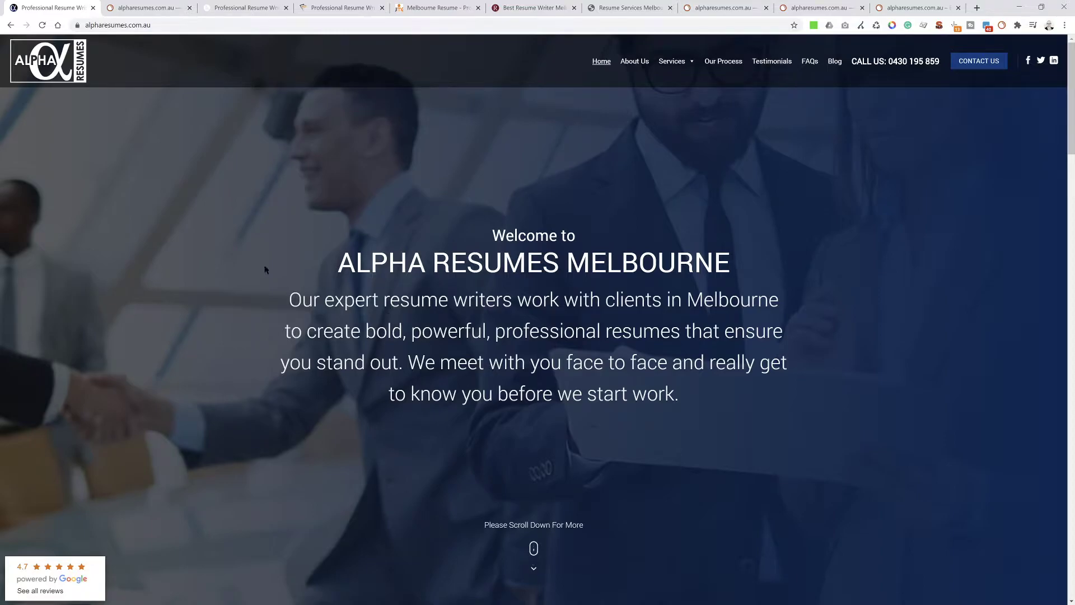
scroll(209, 281, "down", 3)
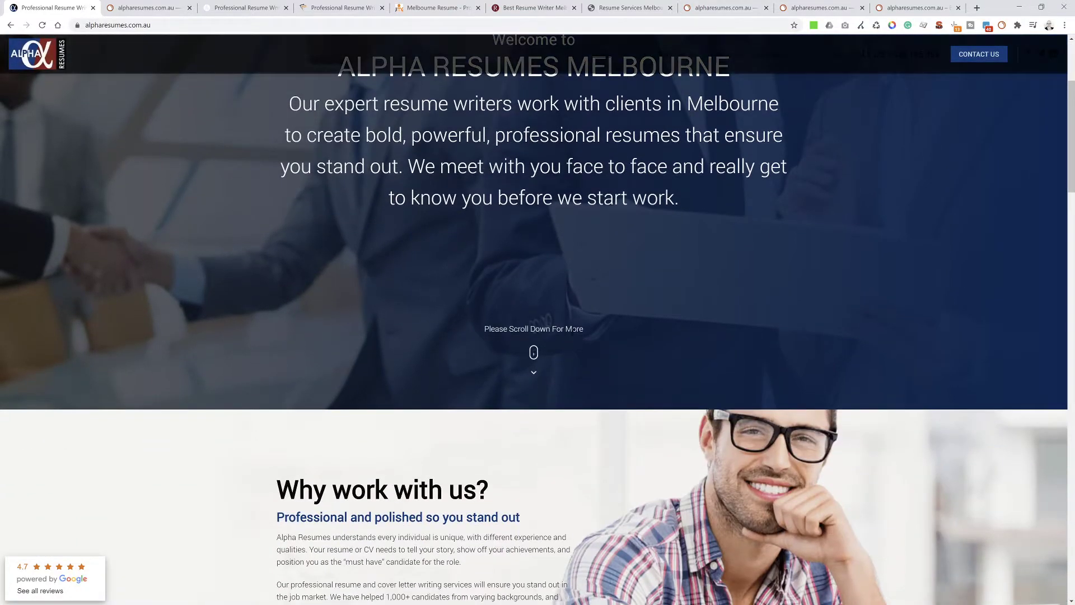
scroll(207, 302, "down", 4)
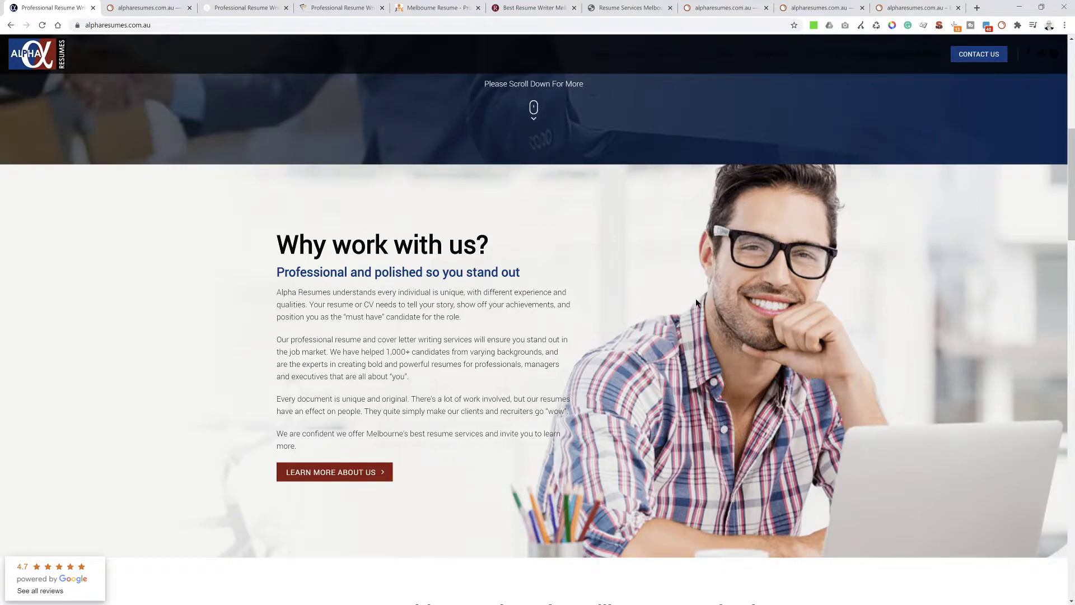
scroll(584, 389, "up", 7)
scroll(697, 386, "down", 1)
scroll(699, 389, "up", 2)
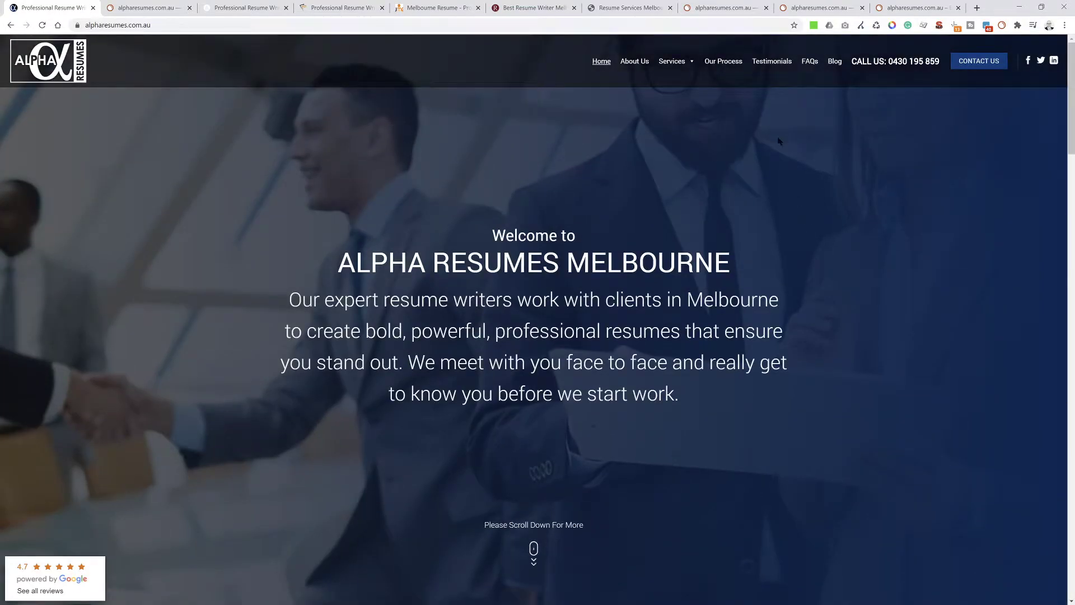
scroll(931, 242, "down", 9)
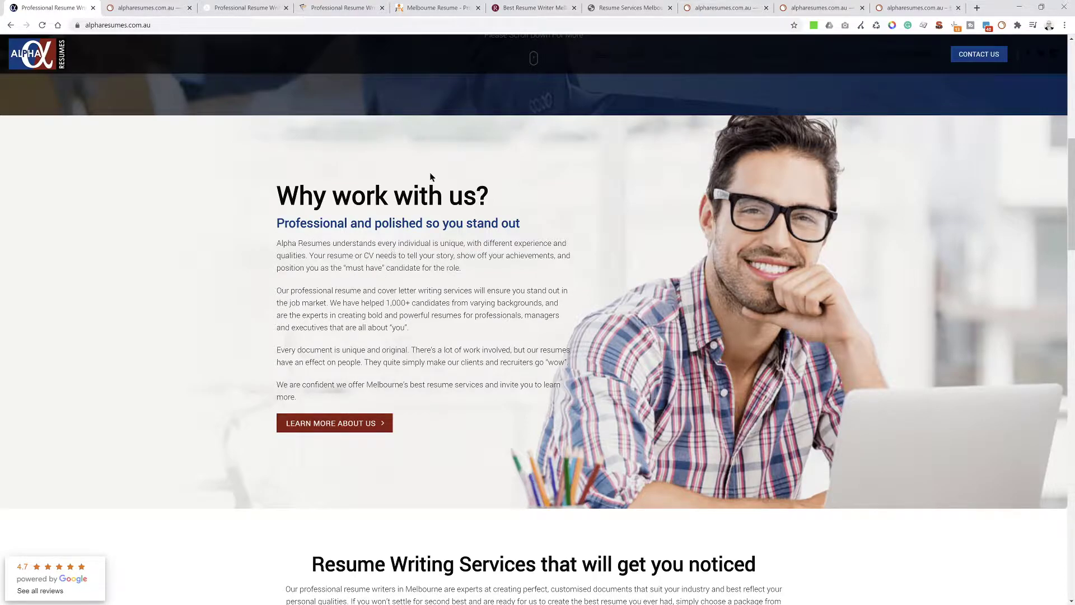
scroll(436, 163, "up", 2)
scroll(436, 159, "up", 5)
scroll(504, 179, "down", 7)
left_click_drag(278, 223, 523, 223)
left_click(496, 223)
Review the homepage from the resume service packages to the membership badges and client company logos
scroll(231, 261, "down", 3)
scroll(247, 236, "down", 3)
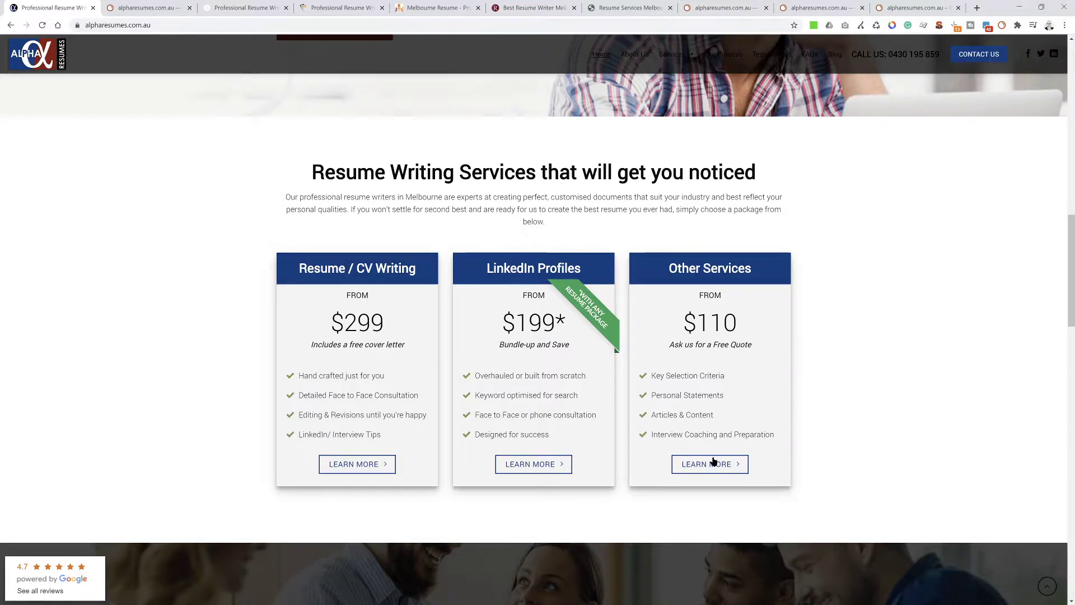
scroll(84, 376, "down", 3)
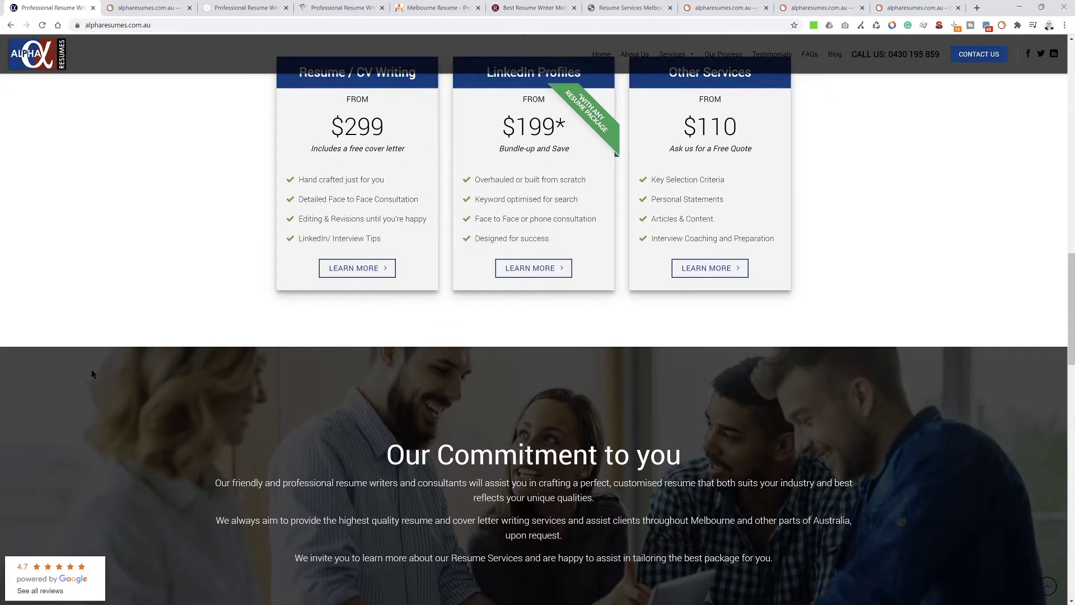
scroll(93, 374, "down", 3)
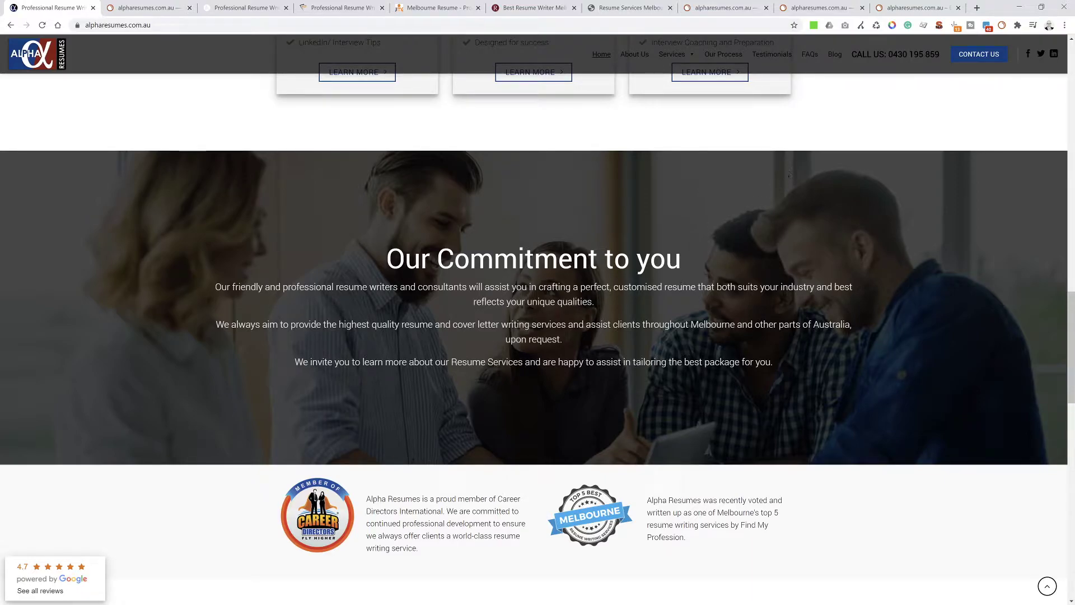
scroll(164, 279, "down", 5)
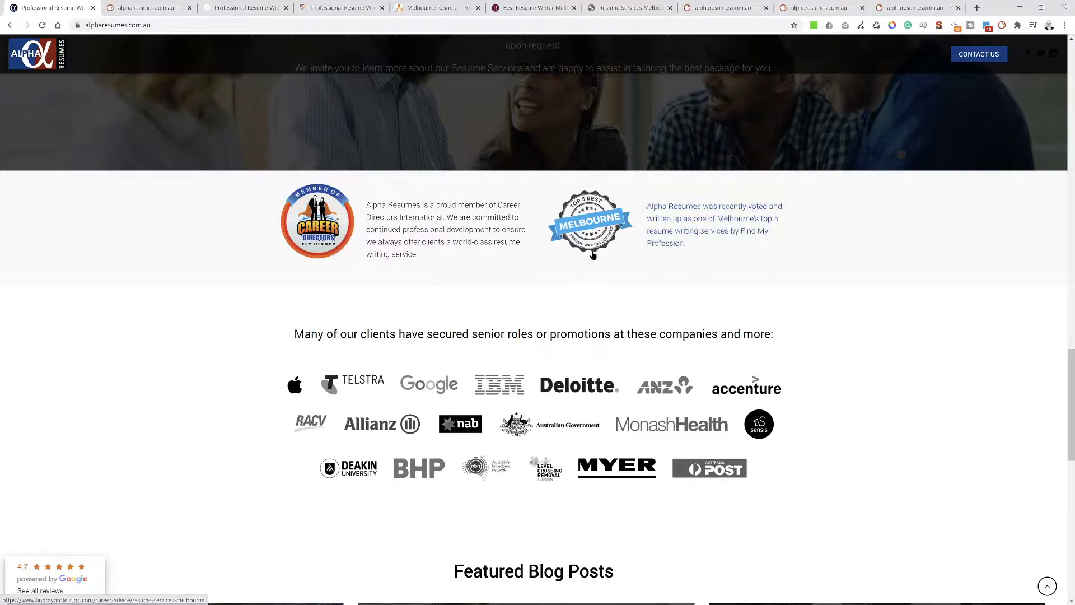
scroll(460, 236, "up", 15)
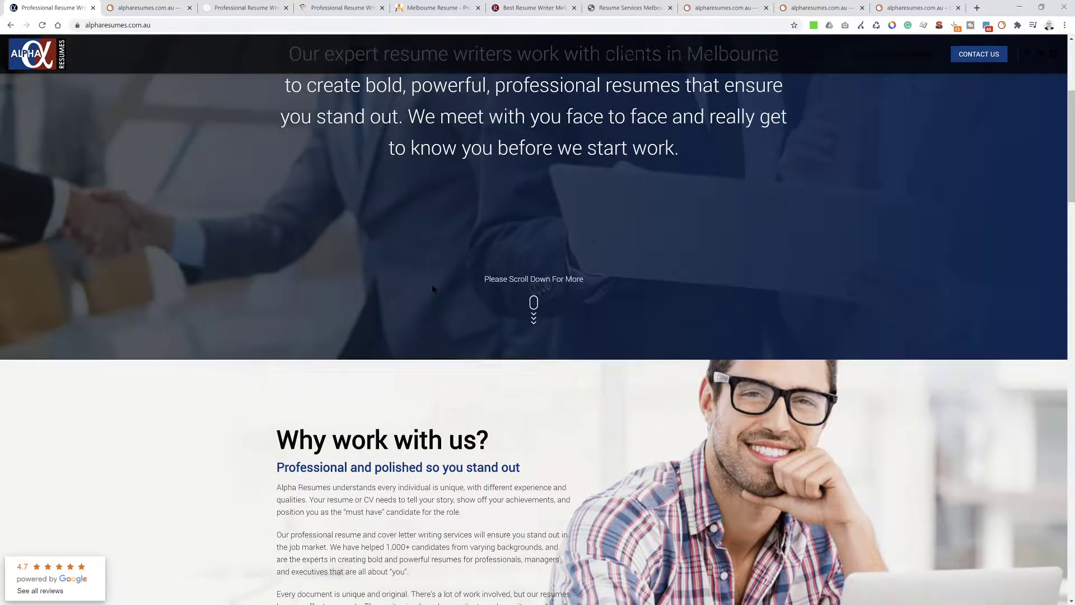
scroll(433, 288, "down", 12)
scroll(431, 290, "down", 4)
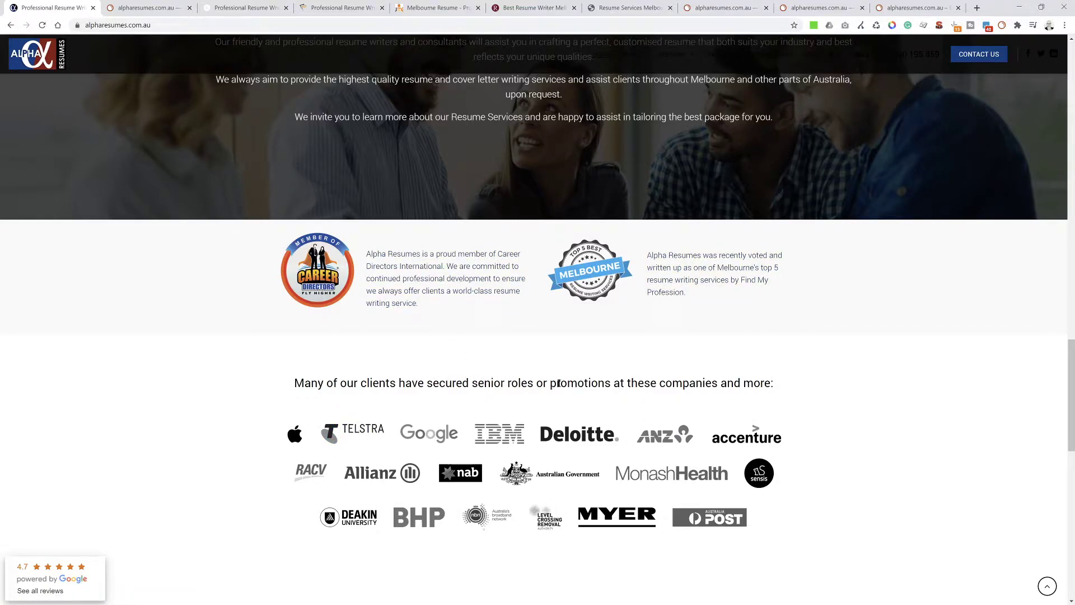
left_click_drag(303, 383, 757, 502)
left_click(770, 510)
Revisit the "Why work with us?" section and its place directly below the hero banner
scroll(476, 386, "up", 5)
scroll(553, 312, "up", 15)
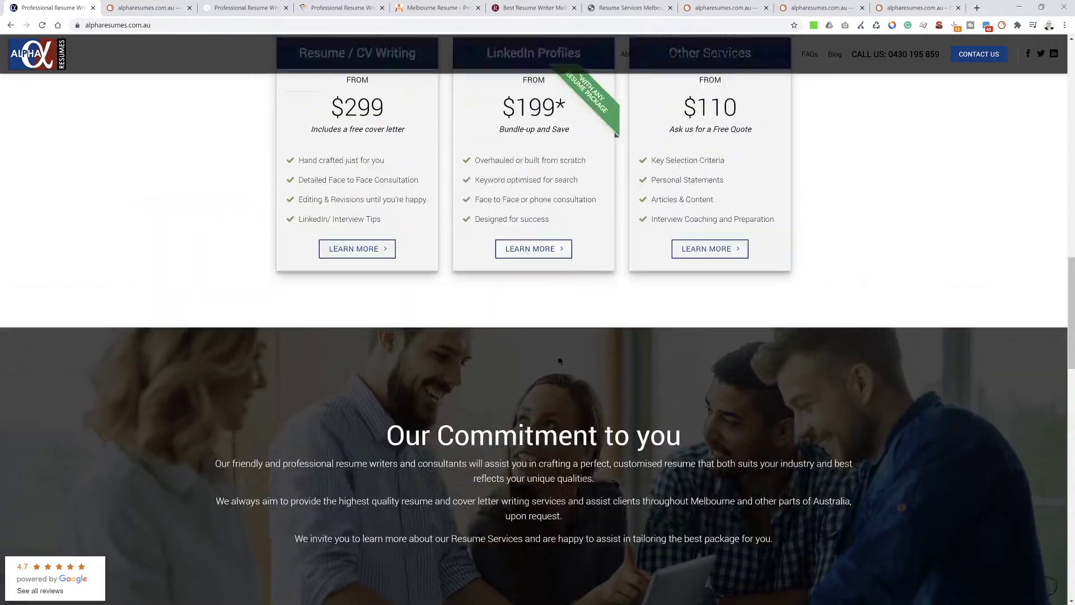
scroll(539, 141, "down", 3)
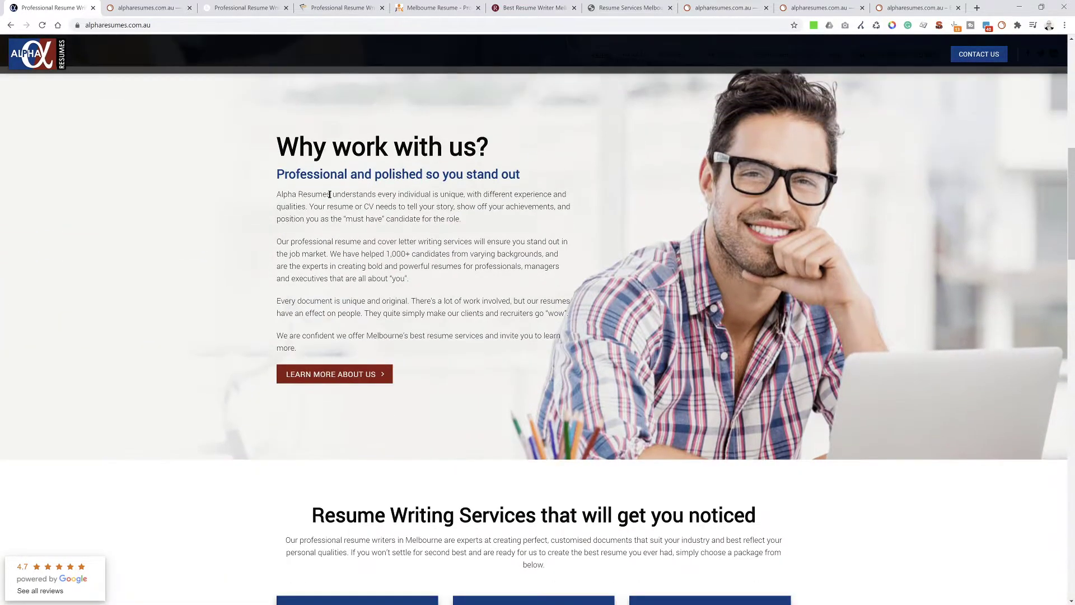
scroll(420, 305, "up", 4)
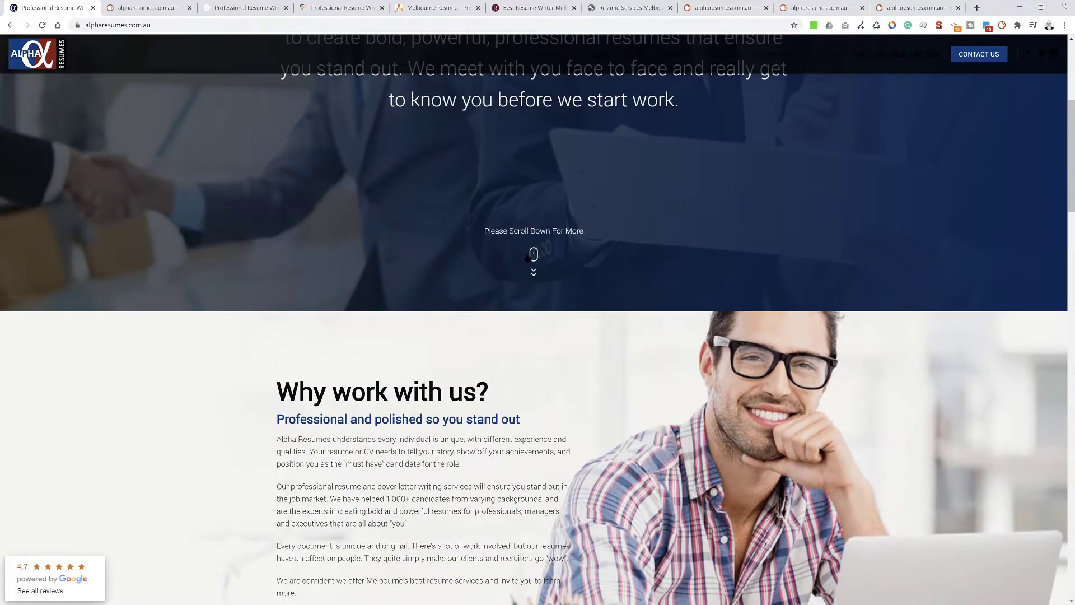
scroll(523, 243, "down", 3)
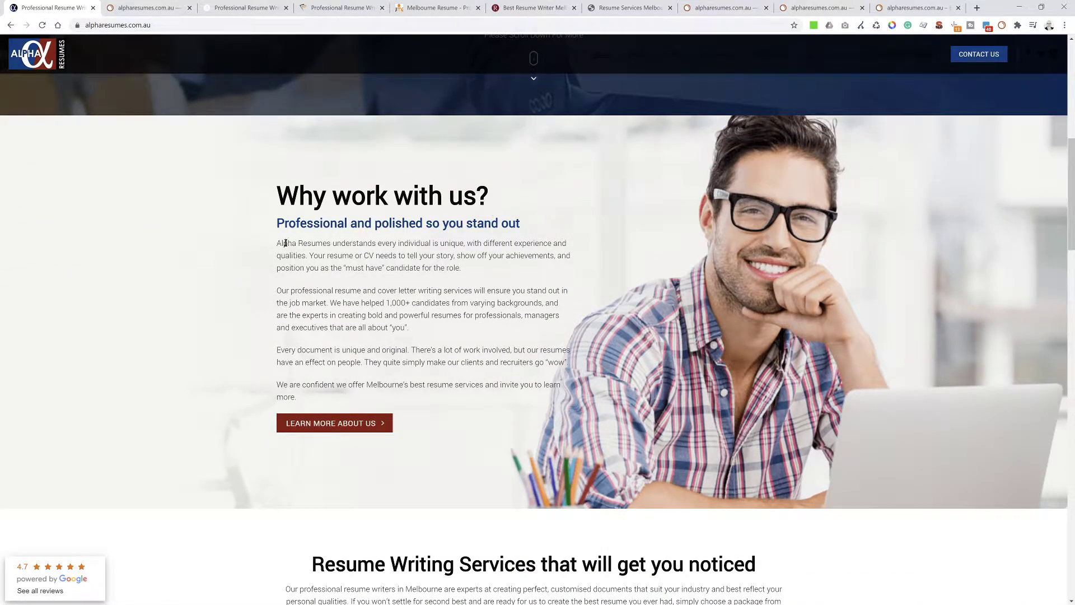
Review the featured blog posts and the "Ready to stand out? Get in touch today" section
scroll(381, 275, "down", 20)
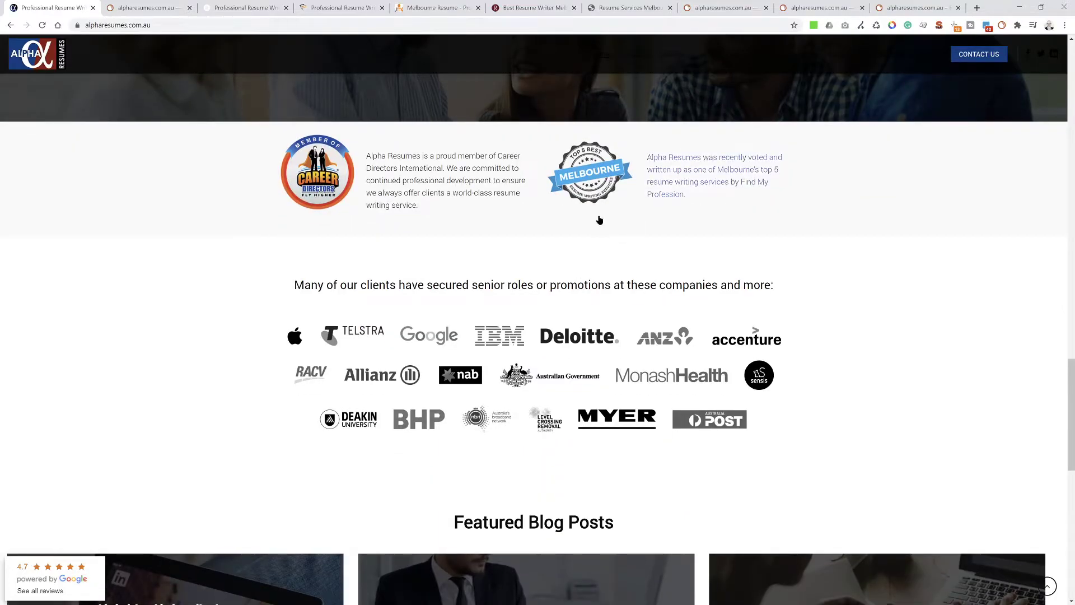
scroll(180, 219, "down", 7)
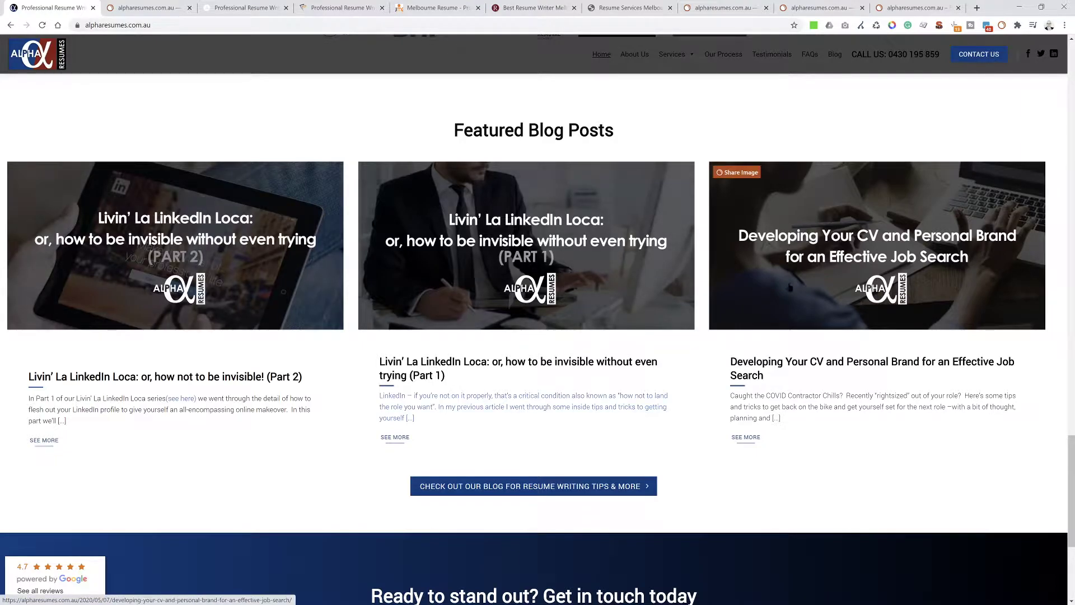
scroll(543, 249, "down", 4)
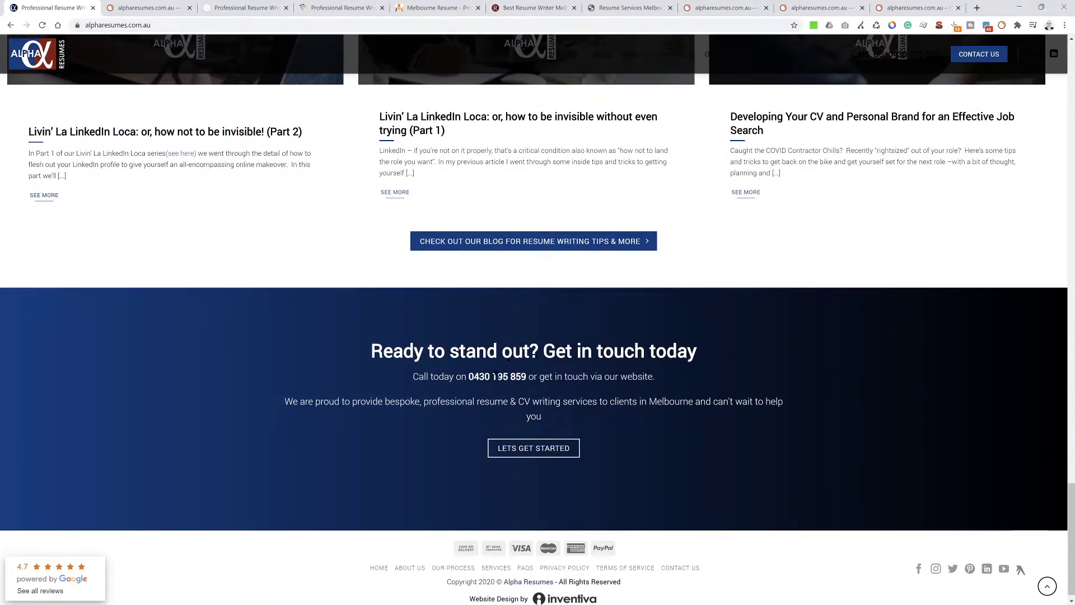
scroll(528, 446, "up", 1)
scroll(540, 457, "down", 1)
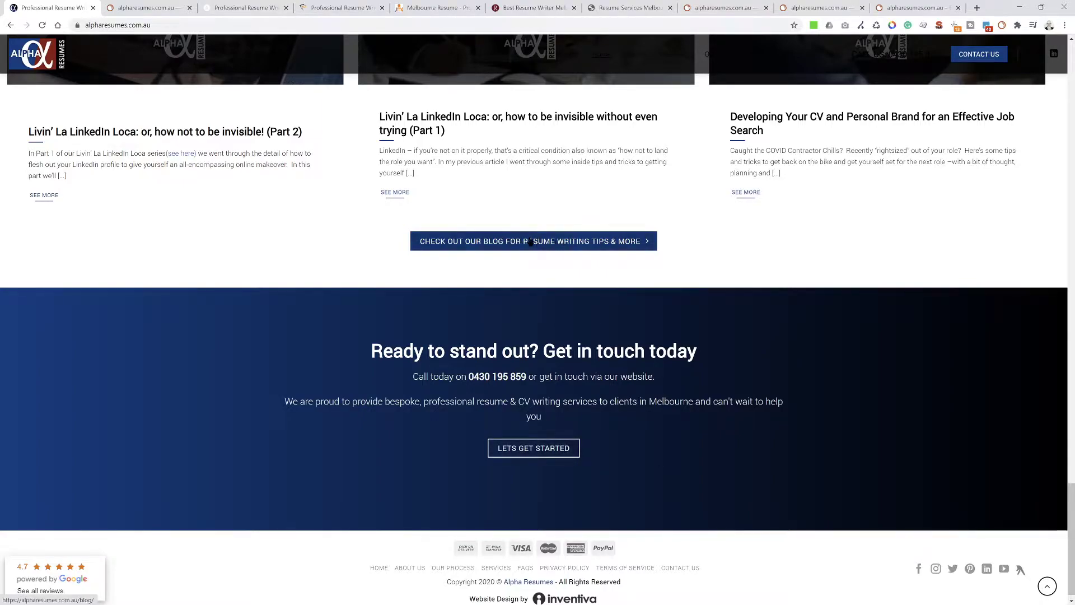
scroll(638, 205, "up", 1)
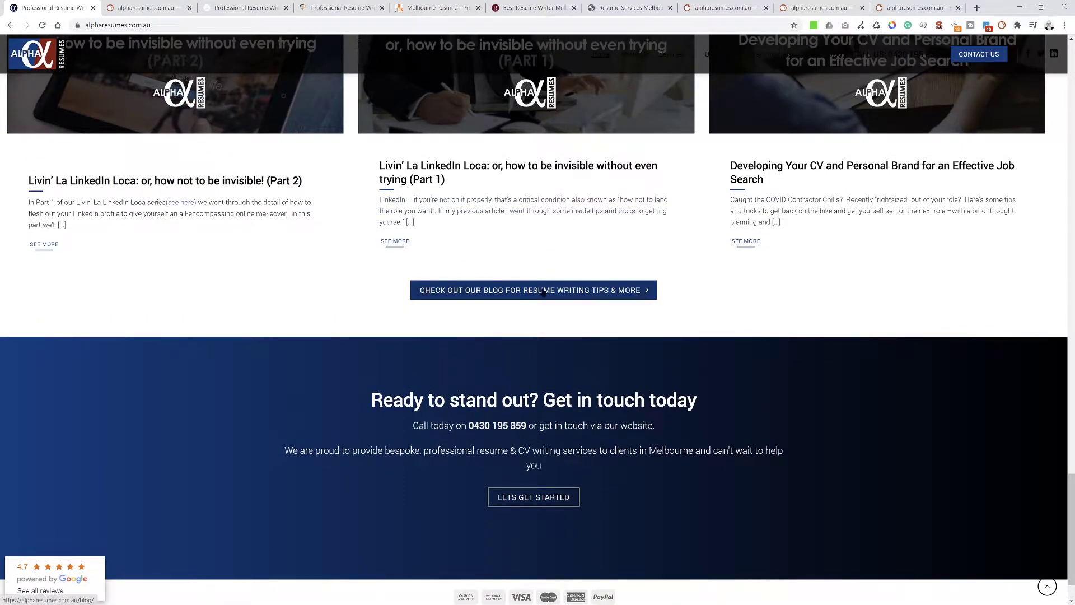
scroll(587, 295, "down", 1)
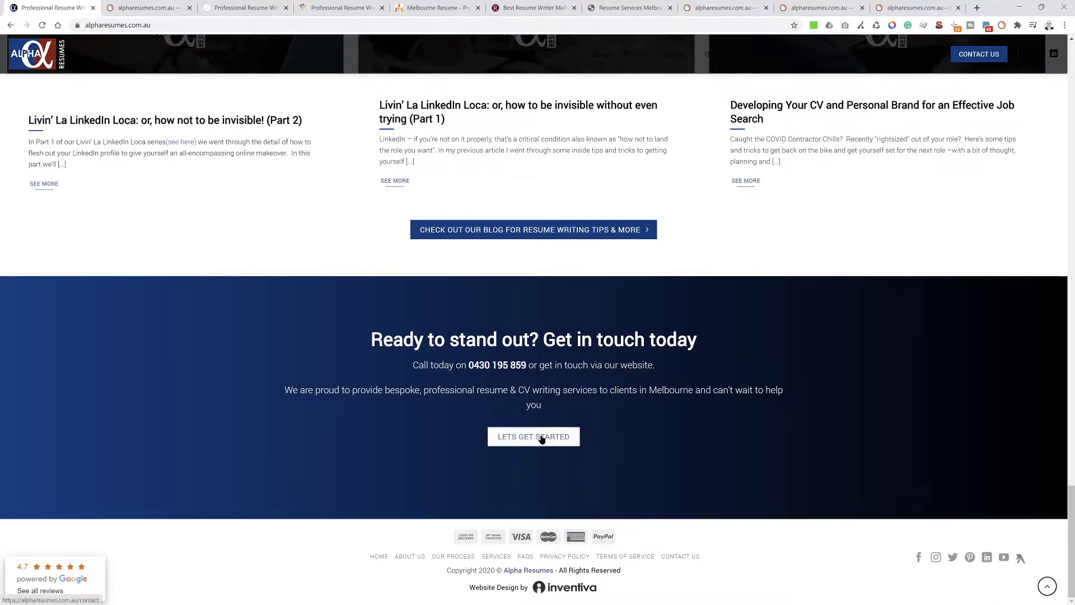
Inspect the "Lets Get Started" button and set the font size in its shared button style rule to 2em
right_click(561, 443)
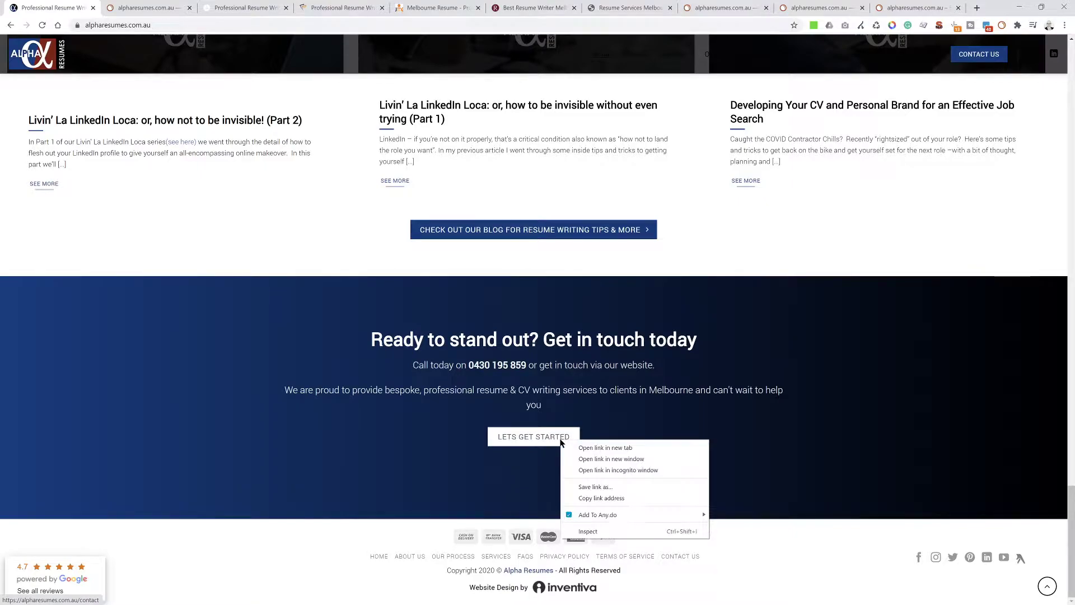
left_click(674, 531)
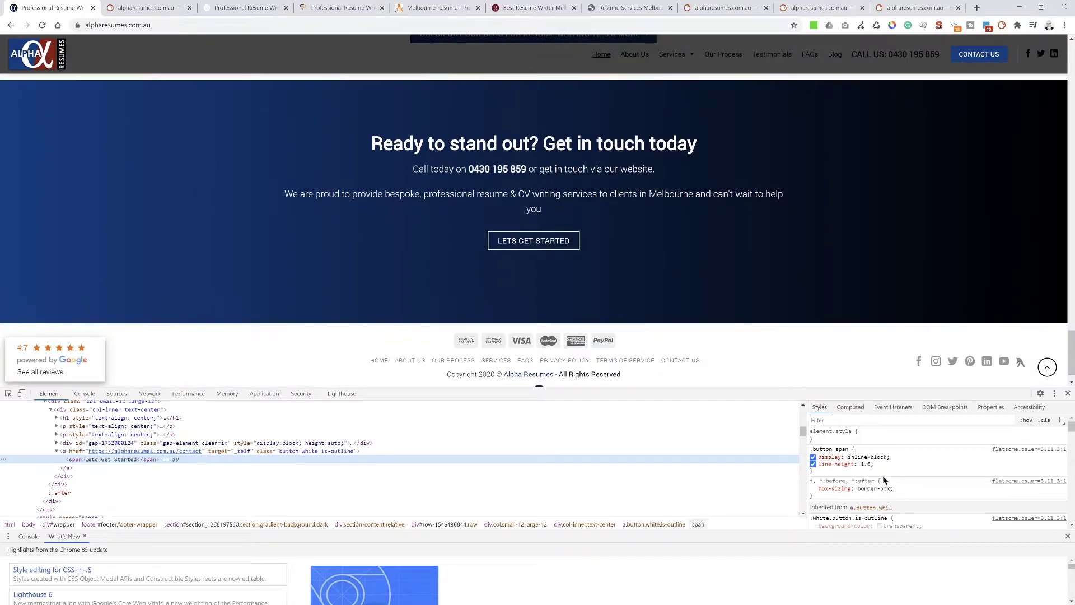
scroll(887, 476, "down", 3)
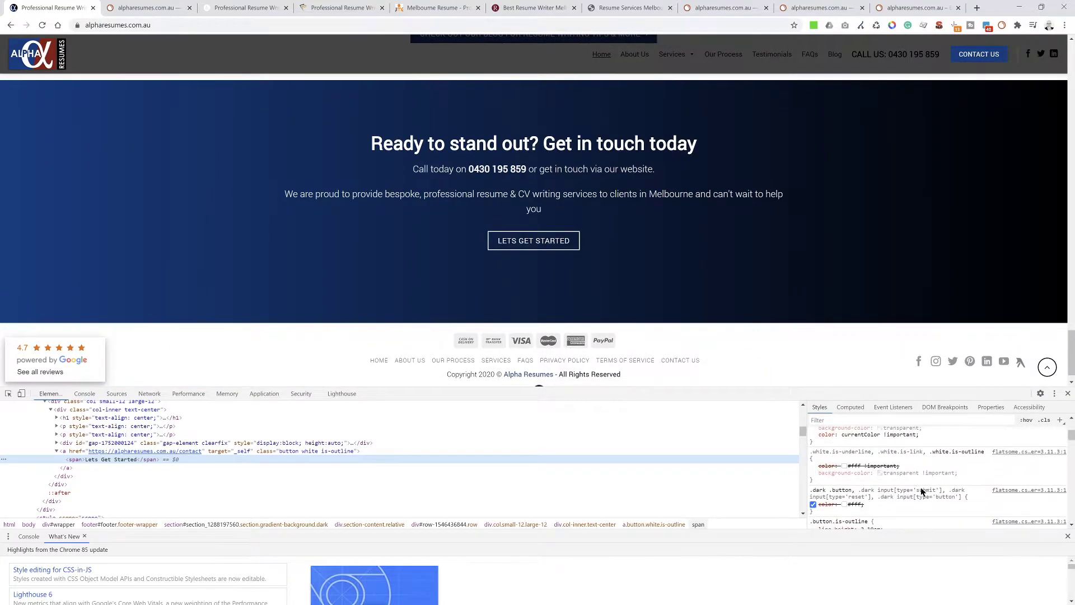
scroll(933, 475, "down", 2)
scroll(933, 475, "down", 4)
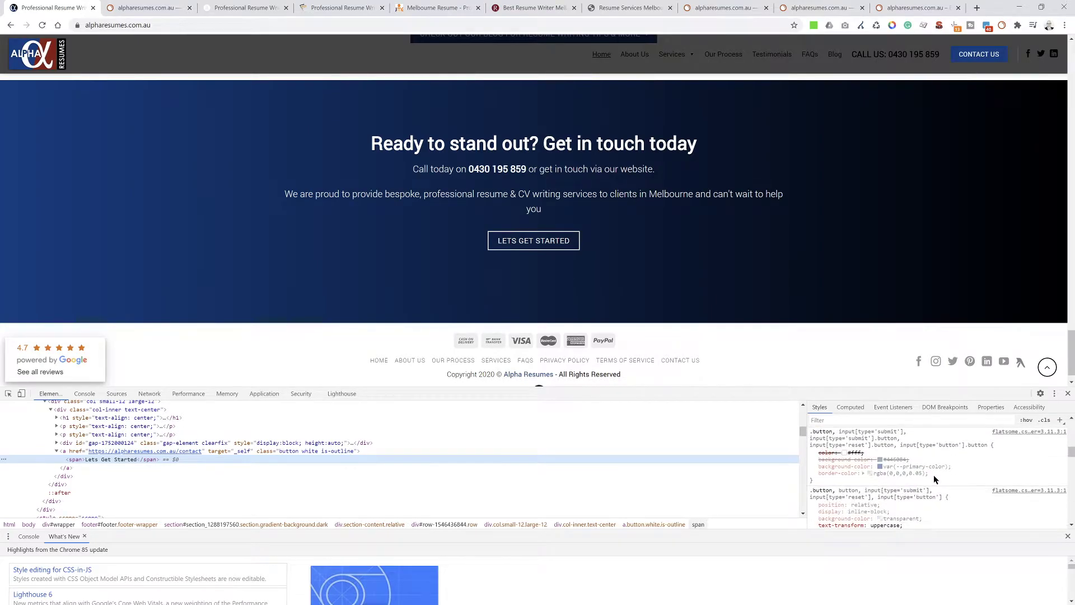
scroll(933, 478, "down", 2)
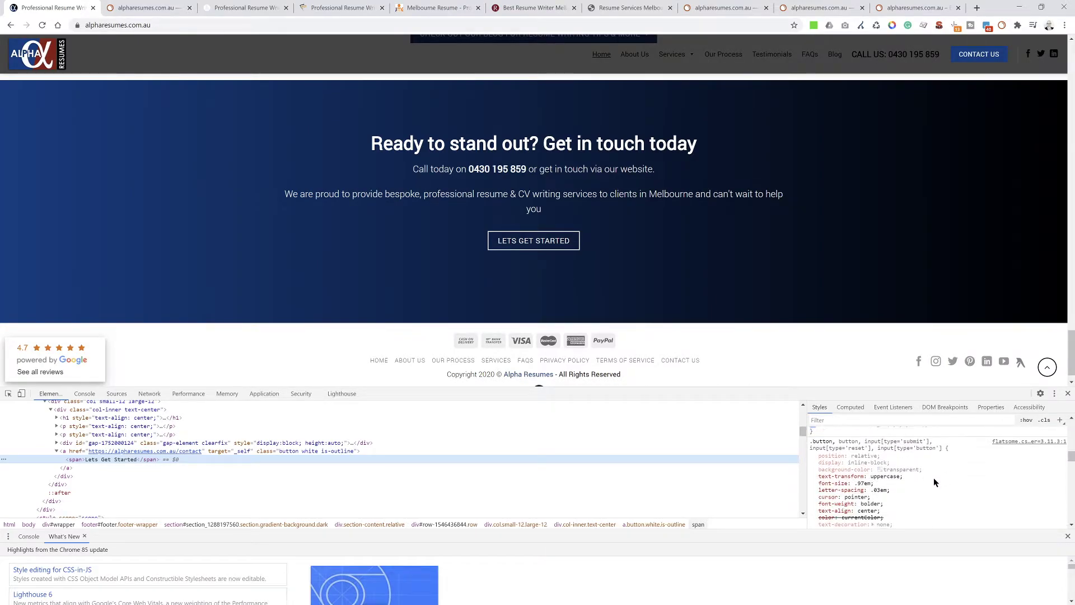
left_click(861, 484)
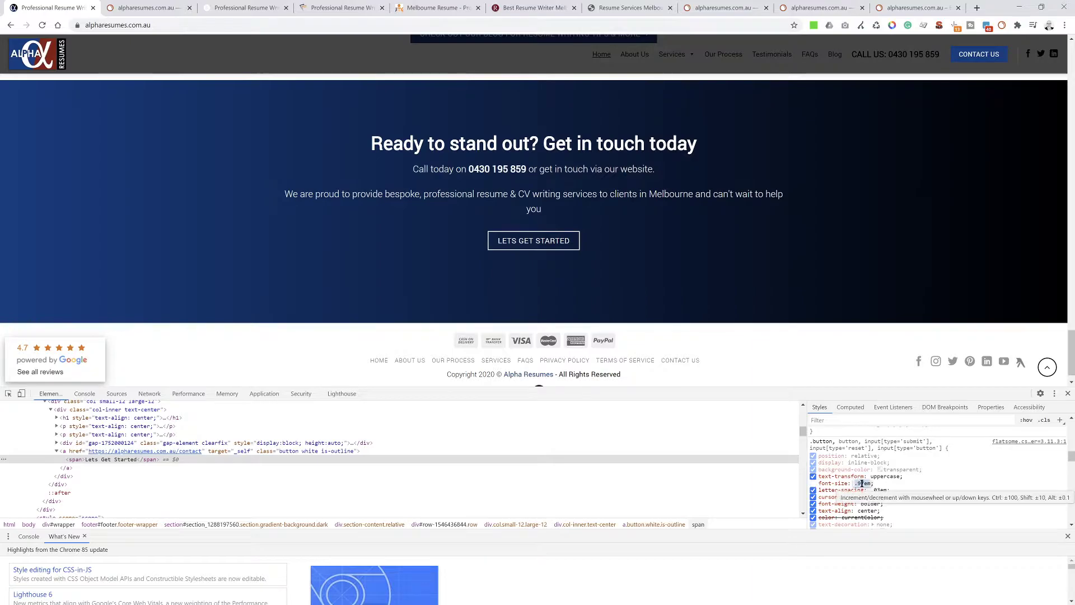
left_click(862, 484)
key("BackSpace")
key("BackSpace")
key("BackSpace")
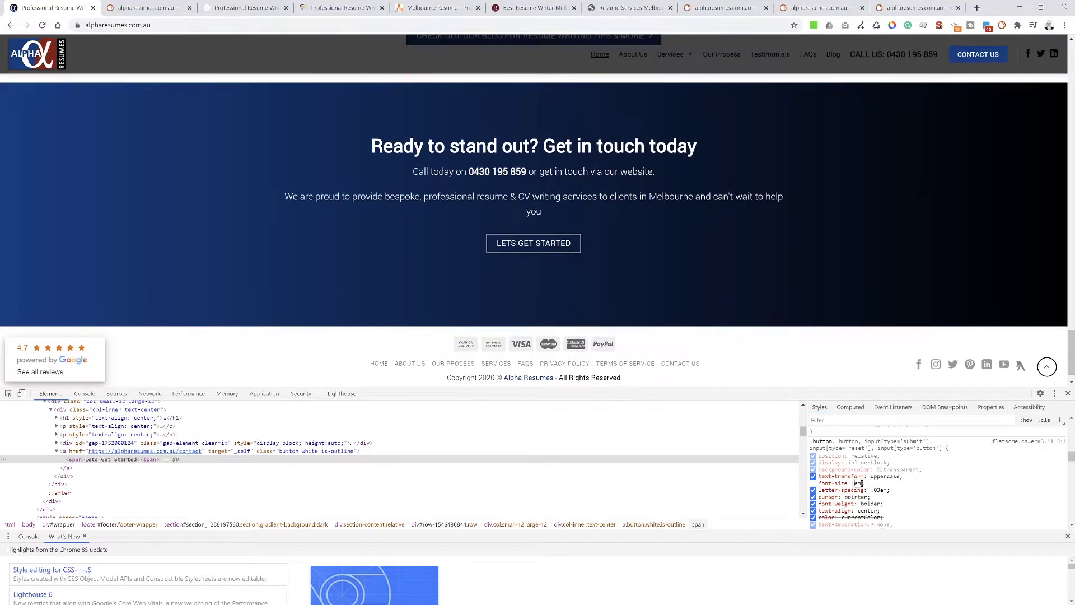
type("2")
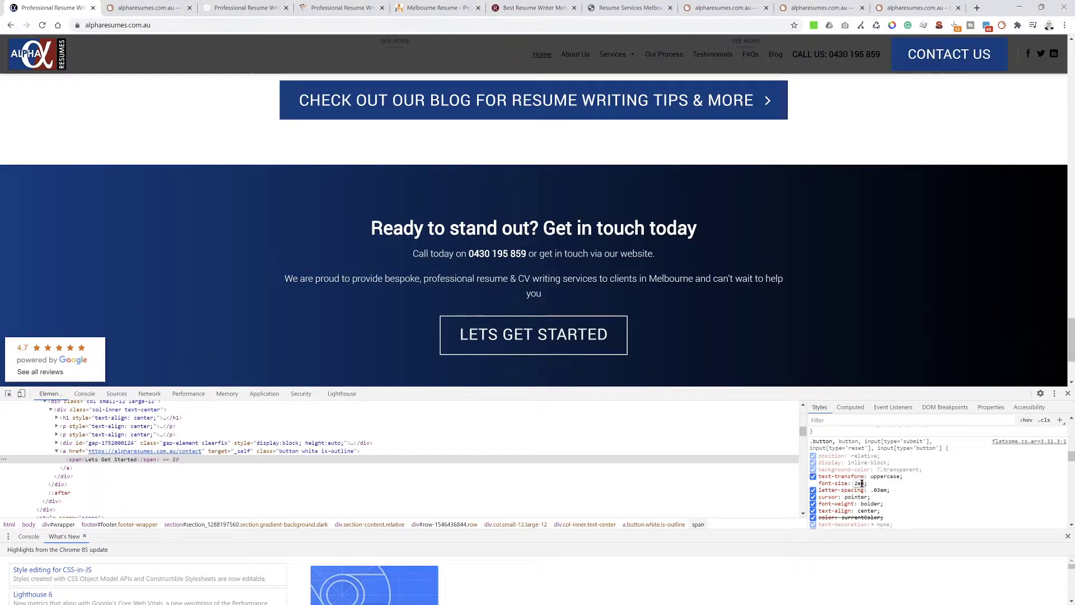
key("F12")
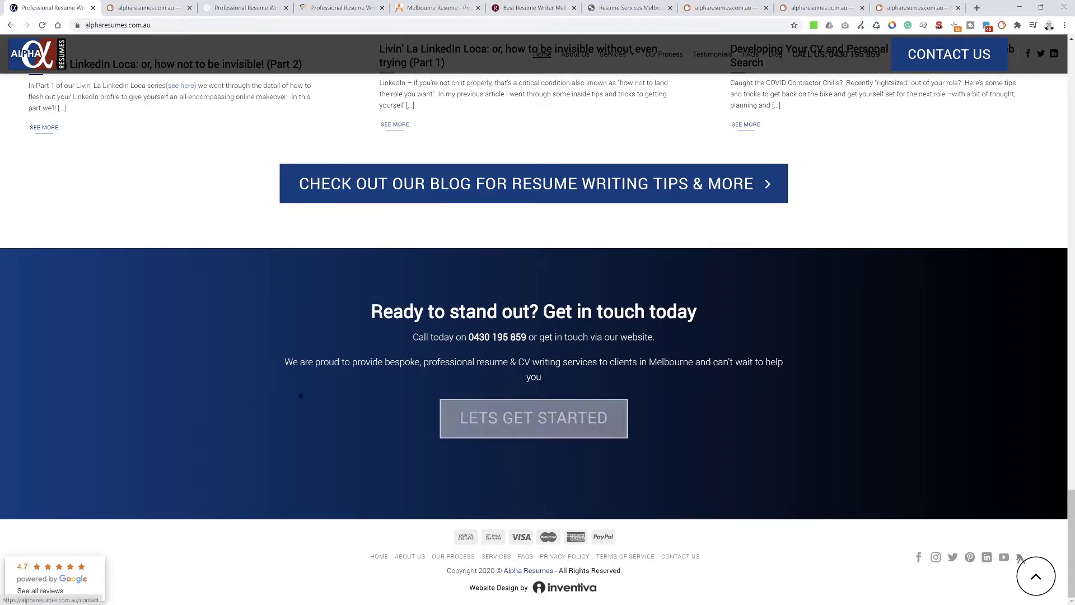
Check the enlarged buttons back up the homepage and view the entries in the Services submenu
scroll(336, 404, "up", 5)
scroll(431, 456, "up", 20)
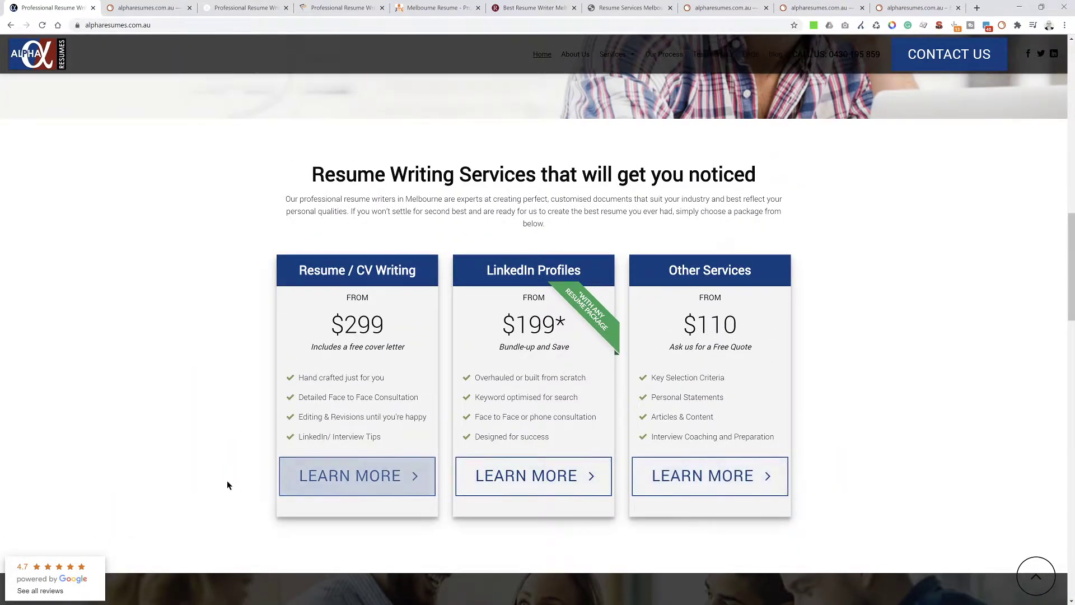
scroll(172, 413, "up", 15)
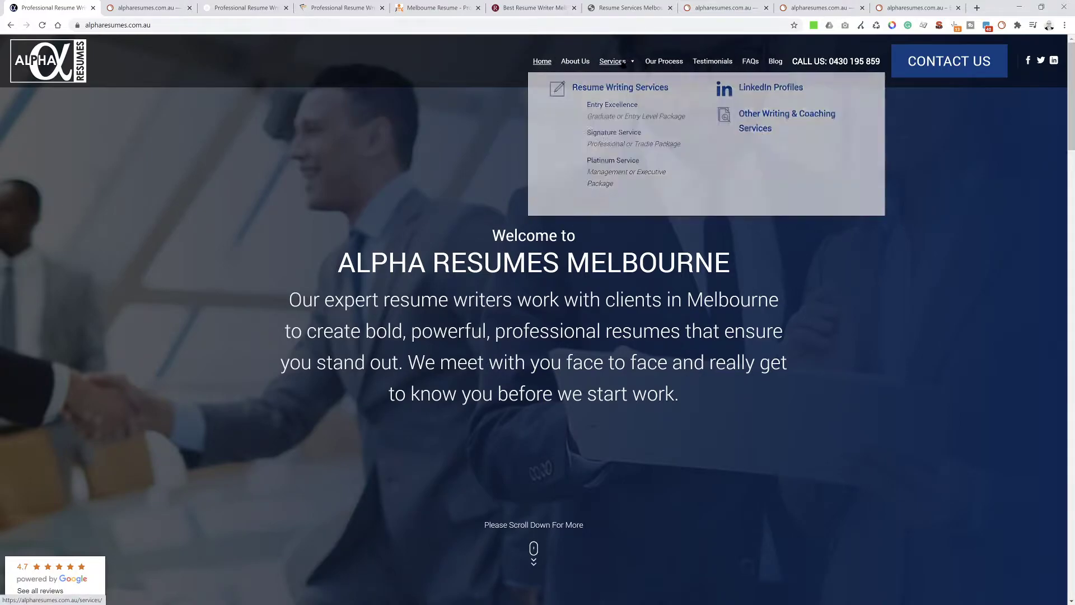
mouse_move(615, 64)
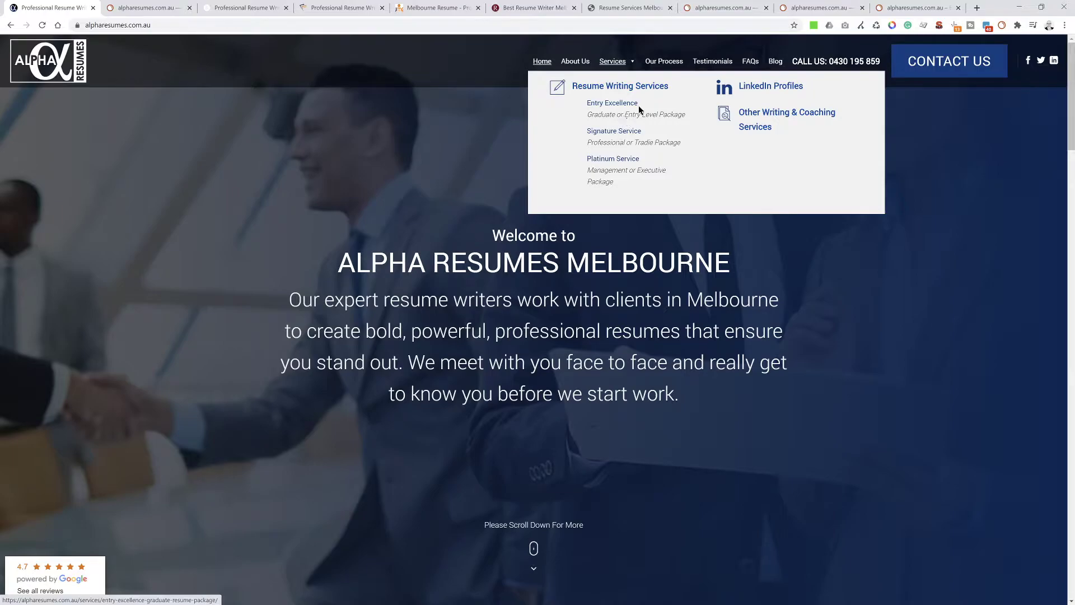
Open the Our Process page and review its video, the four process step cards and the closing contact section
left_click(666, 62)
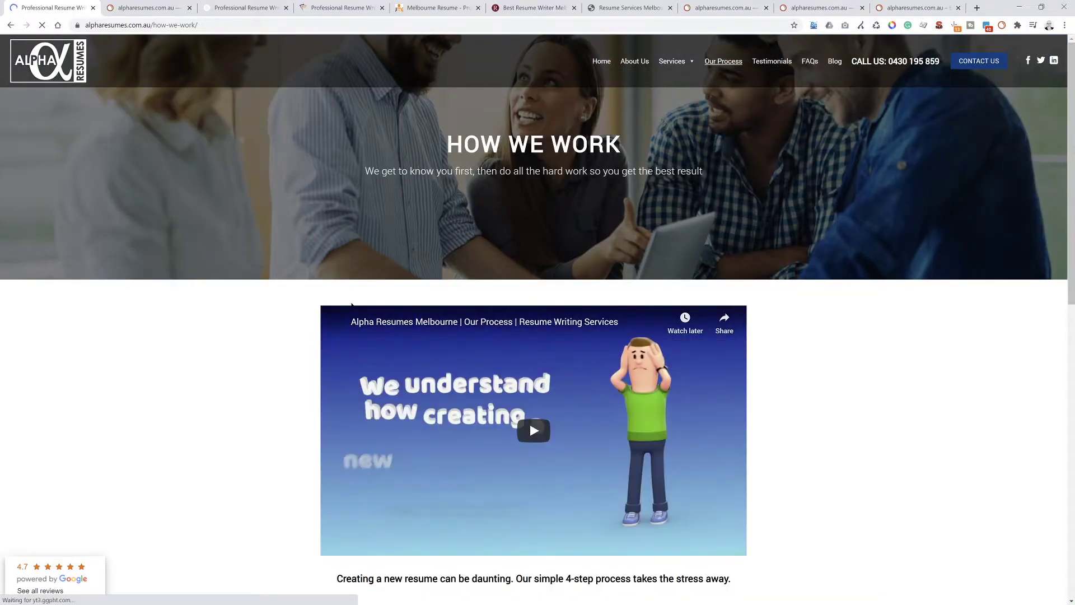
scroll(205, 306, "down", 4)
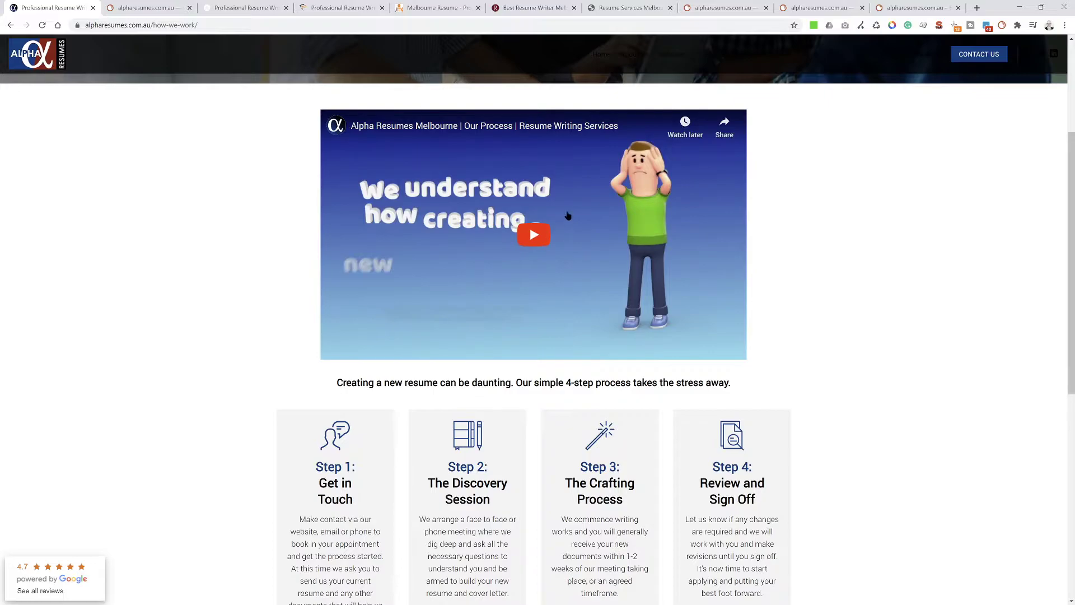
scroll(224, 305, "up", 4)
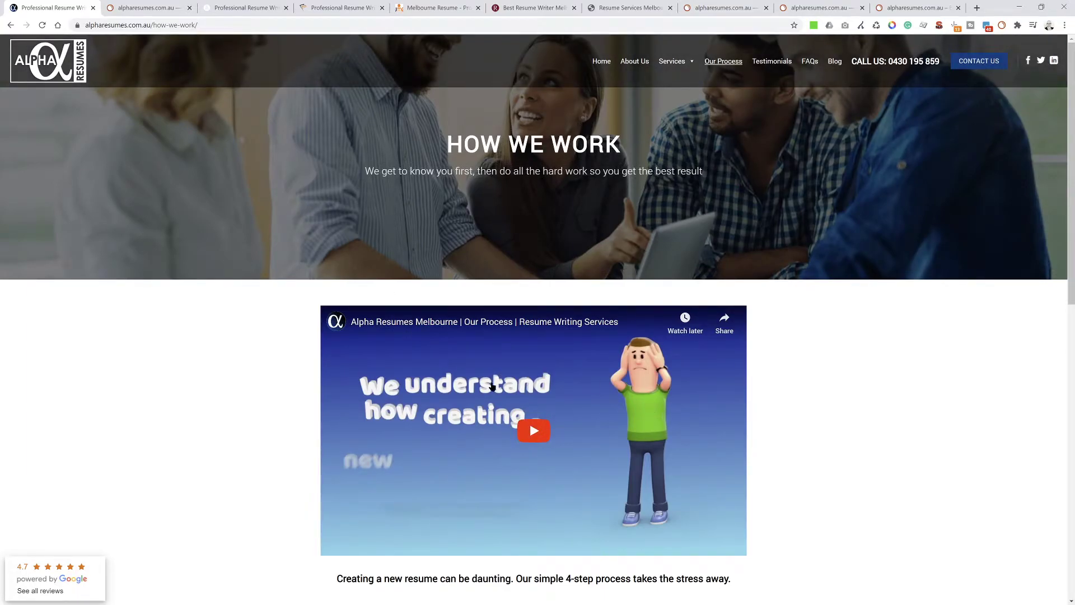
scroll(269, 314, "down", 8)
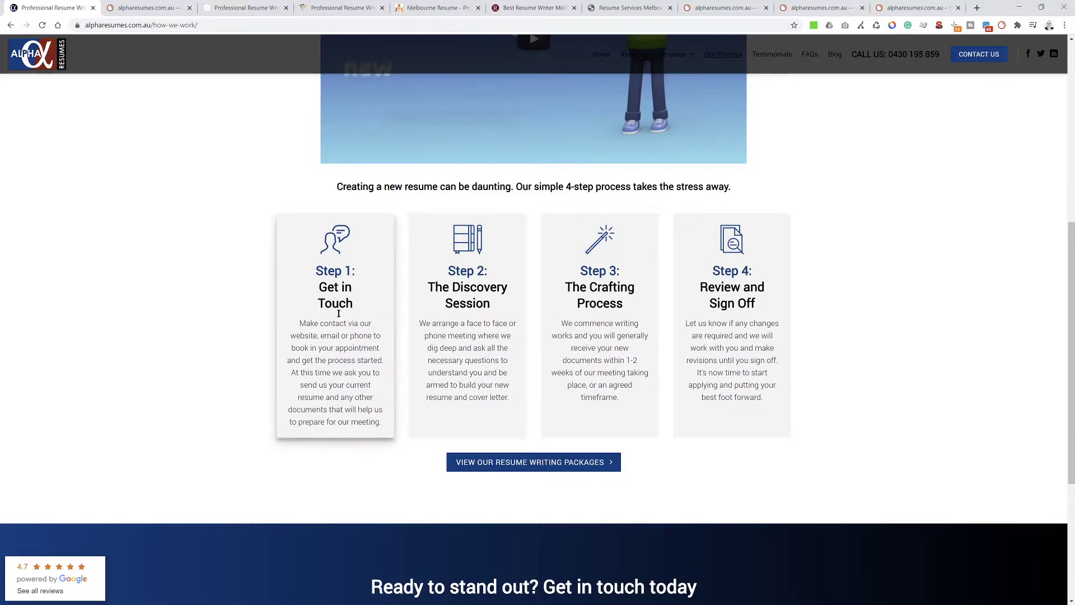
scroll(221, 312, "down", 4)
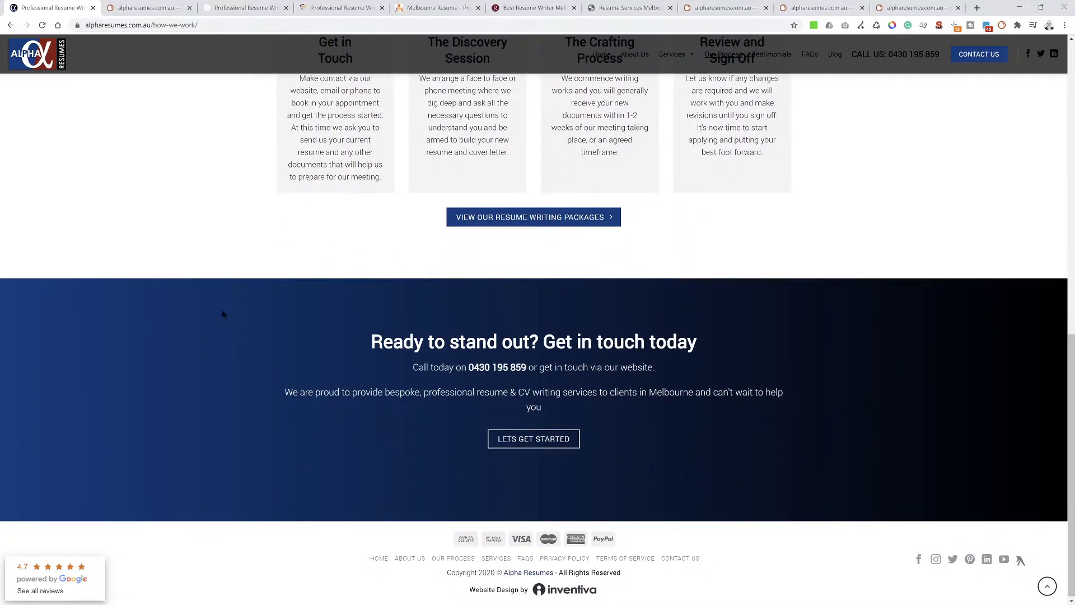
scroll(214, 334, "up", 7)
scroll(215, 334, "up", 5)
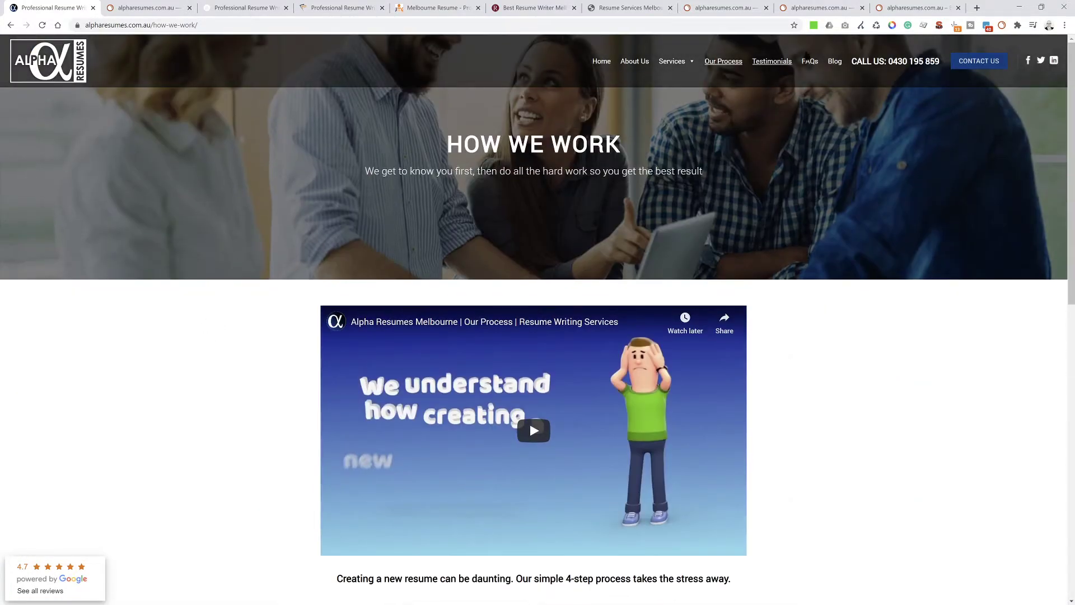
Open the FAQs page and try the expandable answers, including "How can I pay for my resume?"
left_click(808, 64)
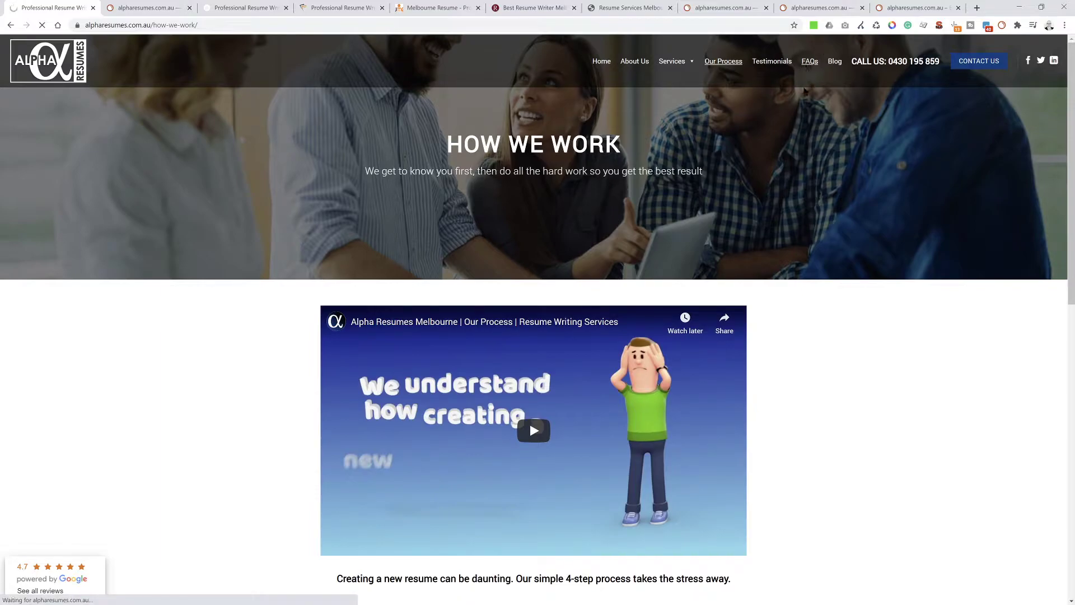
scroll(247, 302, "down", 2)
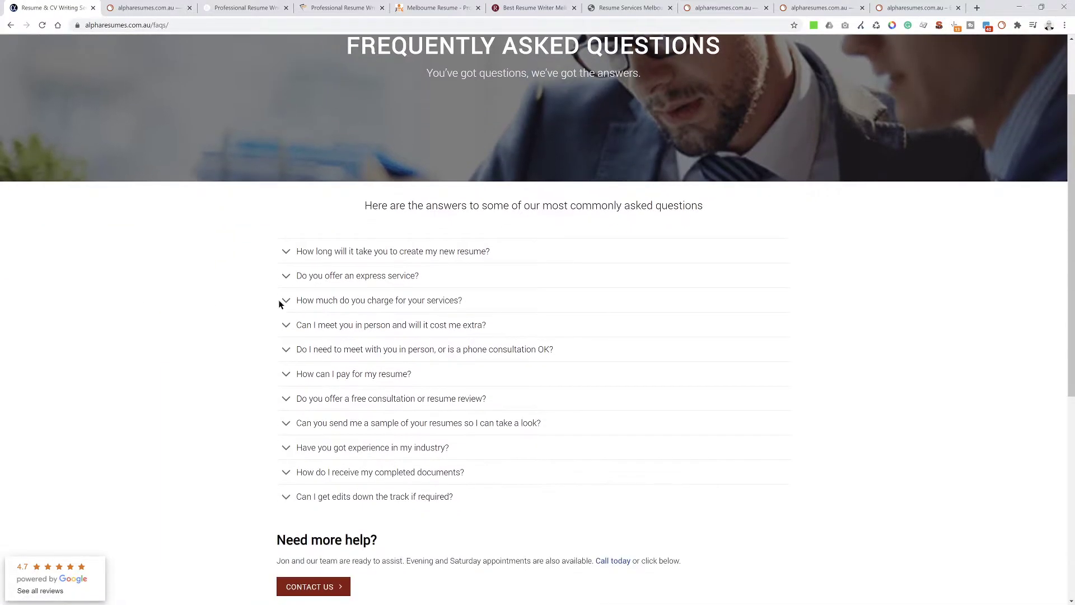
left_click(376, 282)
left_click(376, 281)
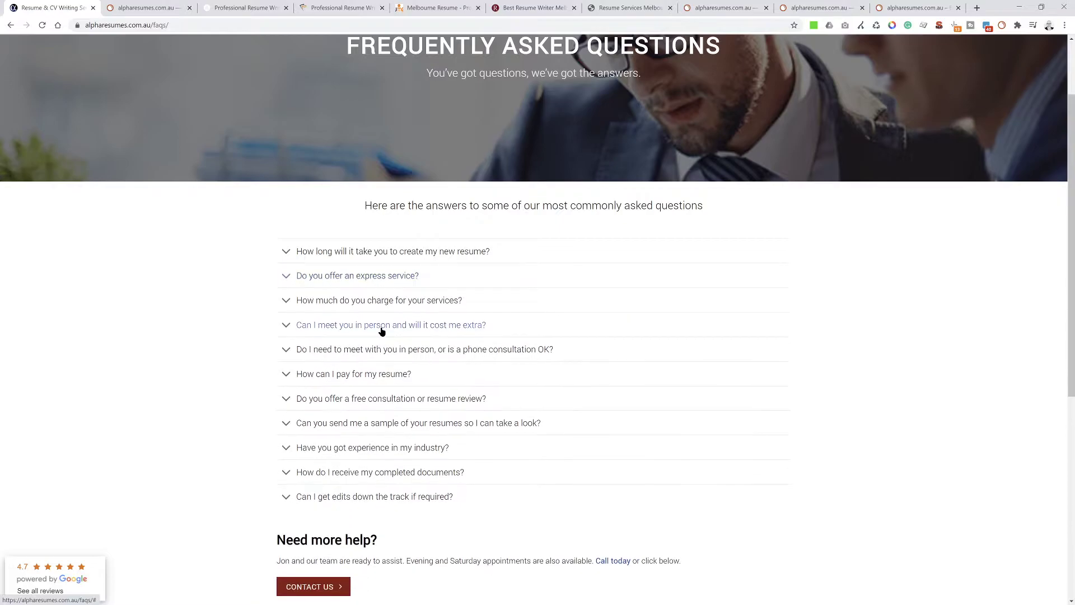
left_click(386, 333)
left_click(386, 331)
left_click(380, 375)
Return to the homepage and skim its sections from "Why work with us?" to the client company logos
scroll(394, 347, "up", 2)
left_click(601, 61)
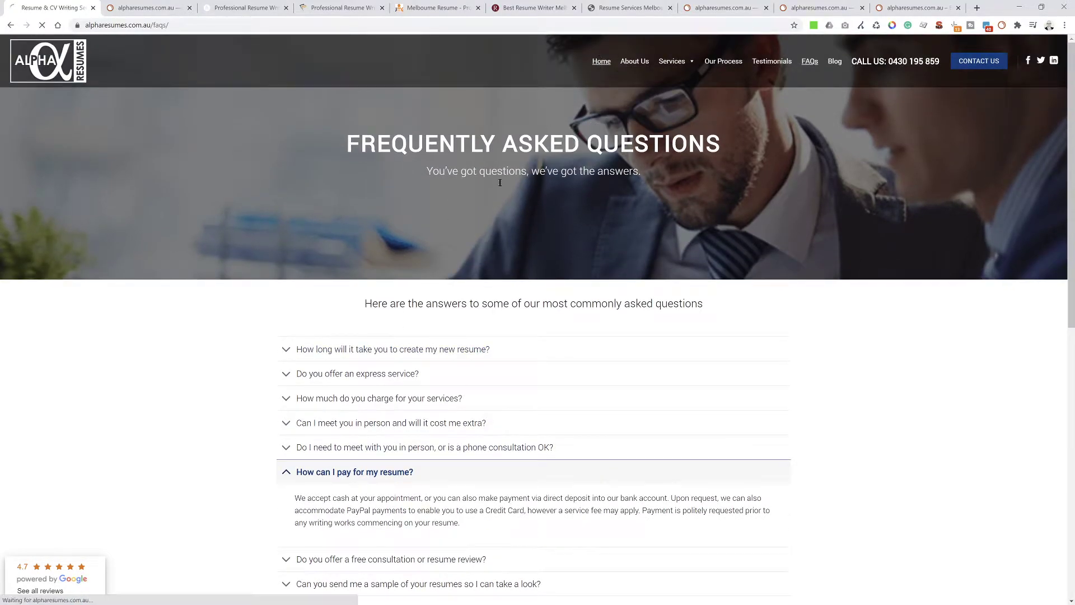
scroll(241, 291, "down", 15)
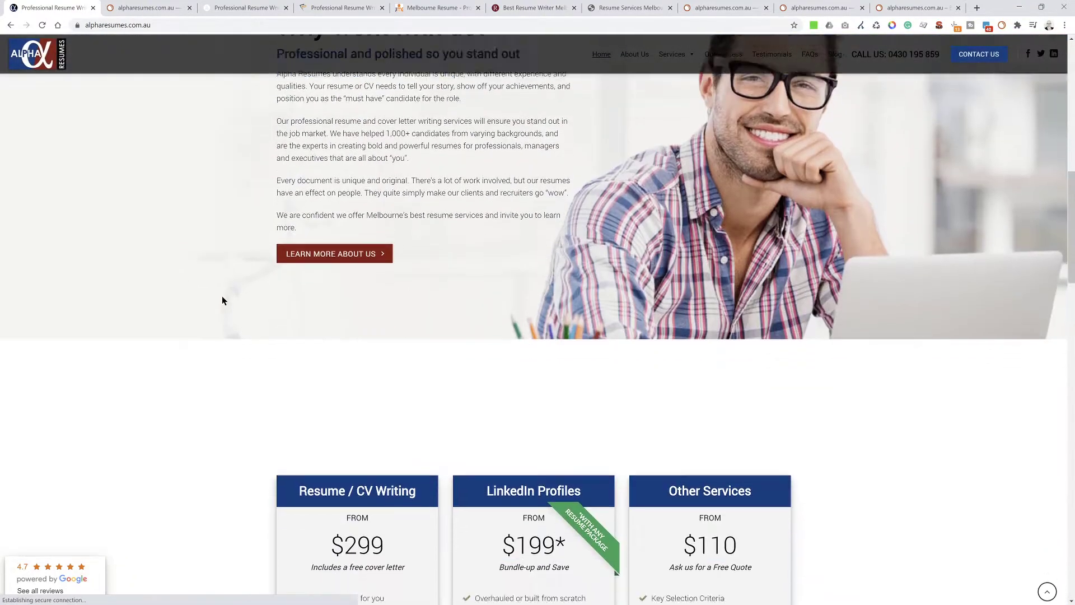
scroll(222, 298, "down", 10)
scroll(222, 298, "up", 15)
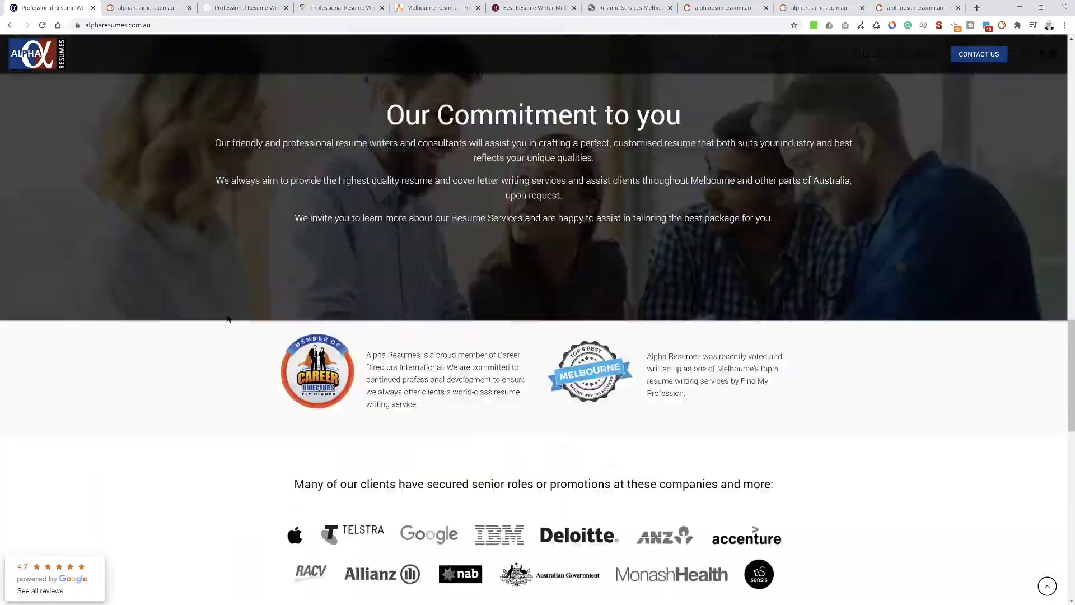
scroll(222, 330, "up", 10)
Reopen the FAQs page and review the question list, the "Need more help?" block, the contact section and the footer
left_click(810, 61)
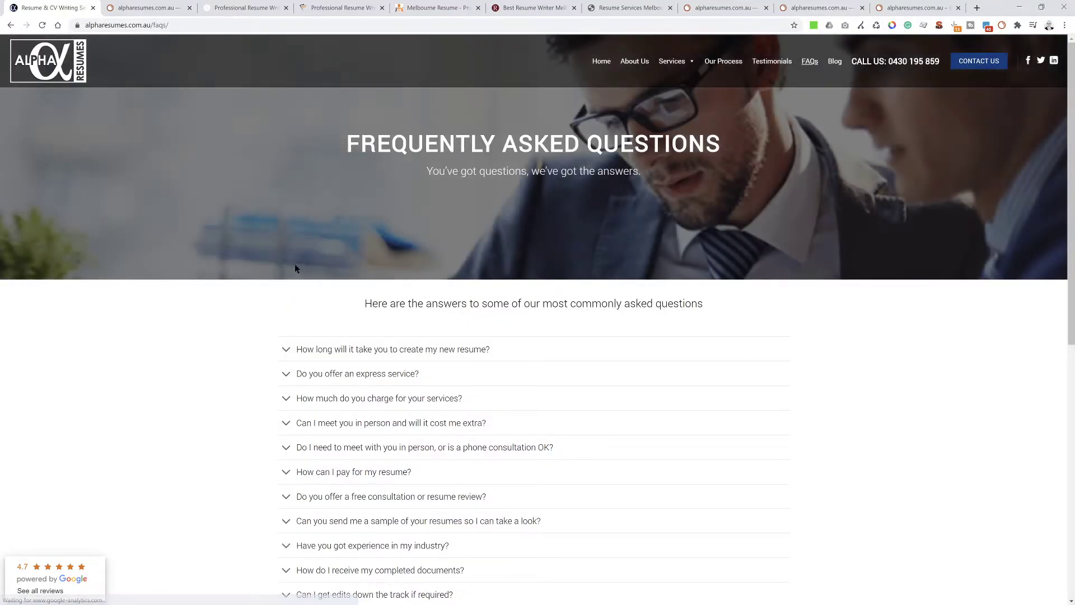
scroll(214, 288, "down", 3)
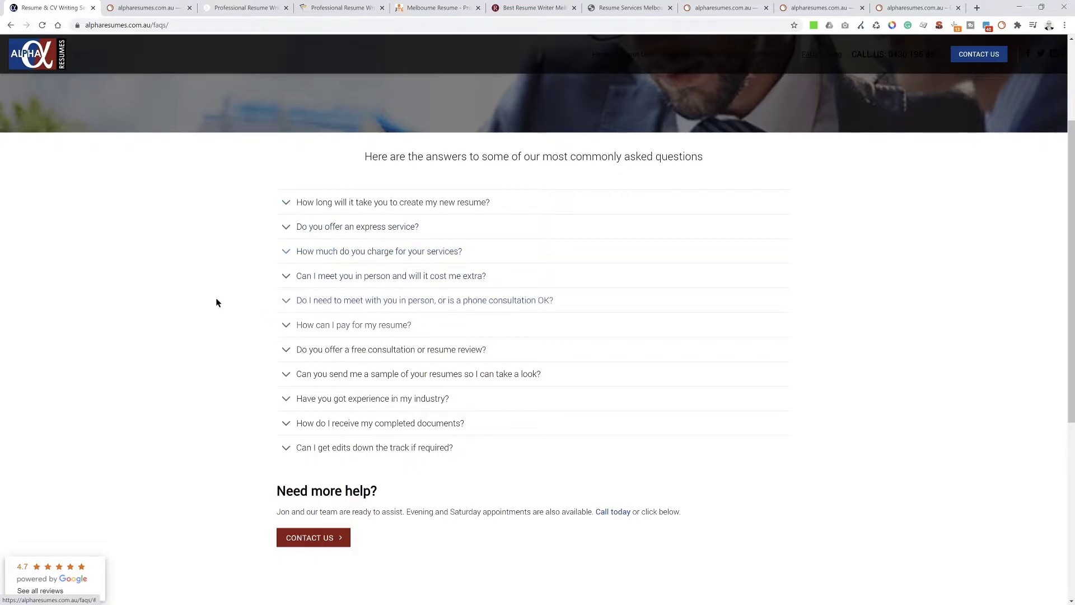
scroll(209, 310, "down", 3)
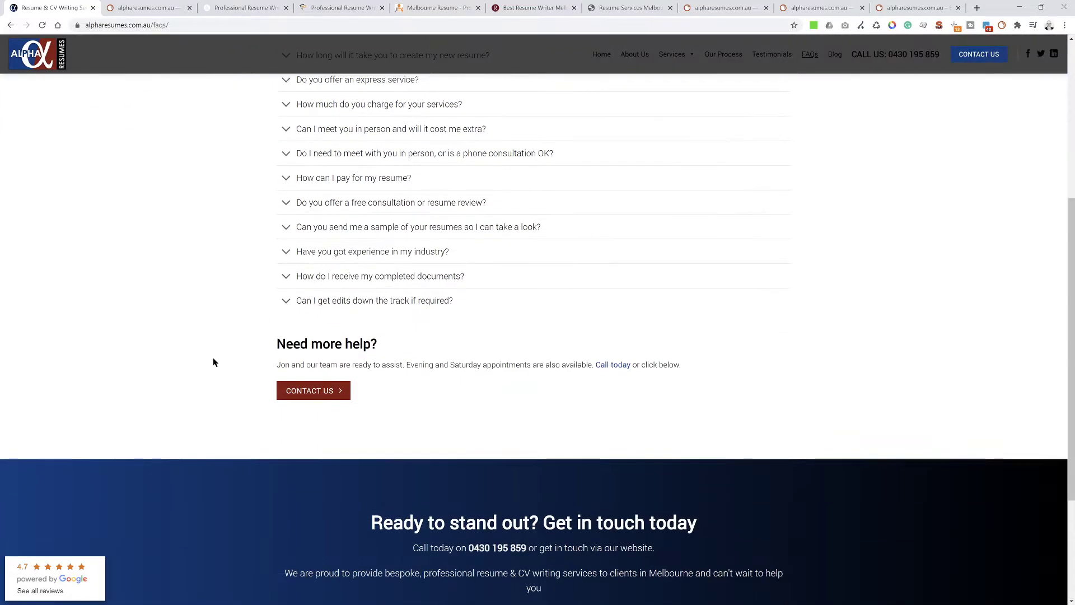
scroll(188, 358, "down", 3)
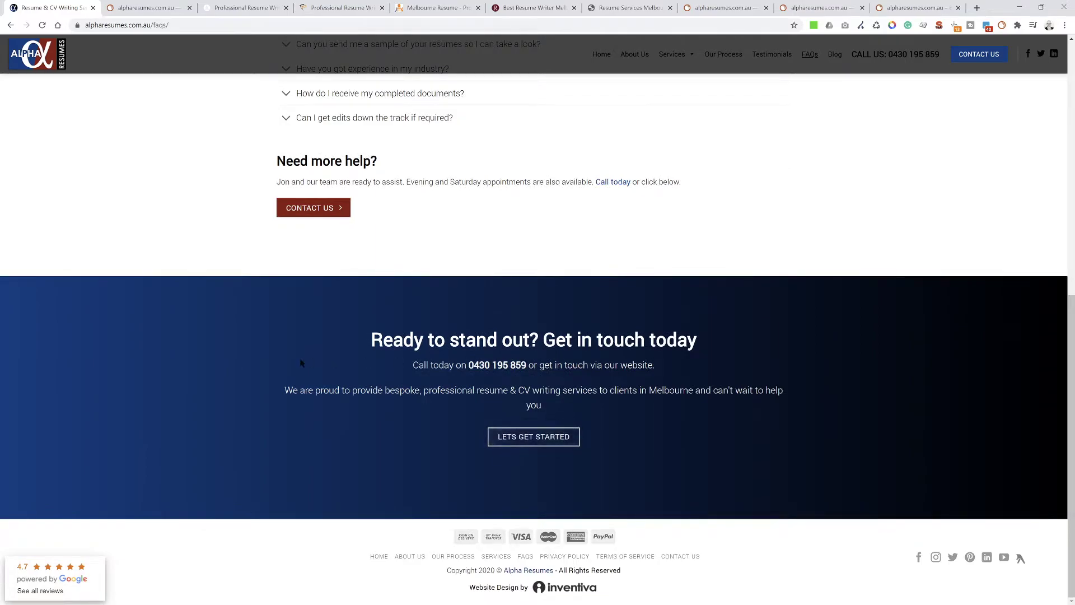
scroll(230, 343, "up", 5)
scroll(230, 343, "up", 3)
scroll(237, 348, "down", 9)
scroll(250, 399, "up", 9)
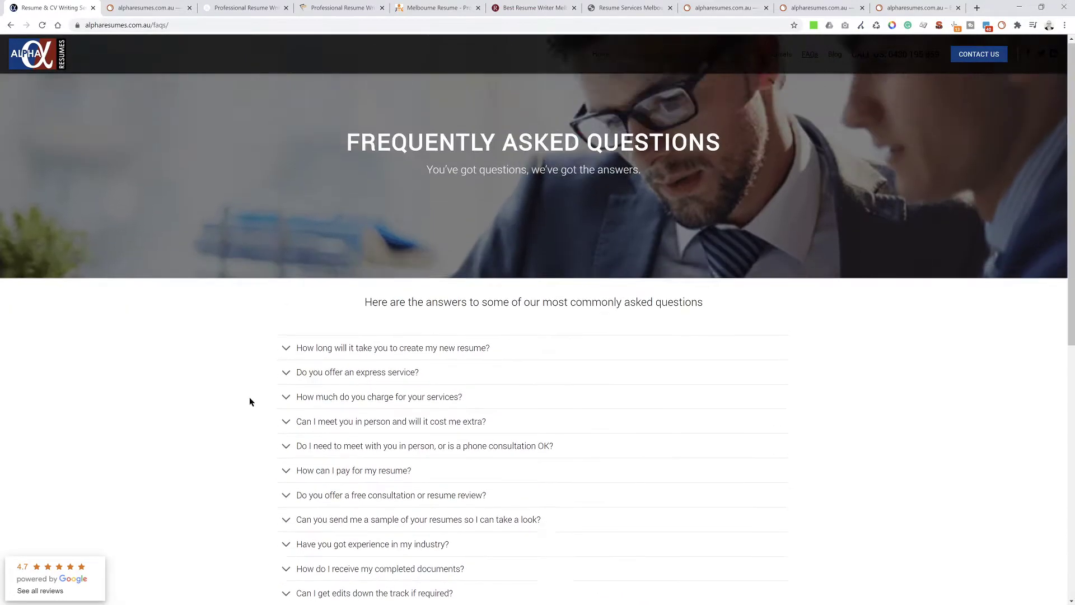
scroll(338, 154, "down", 9)
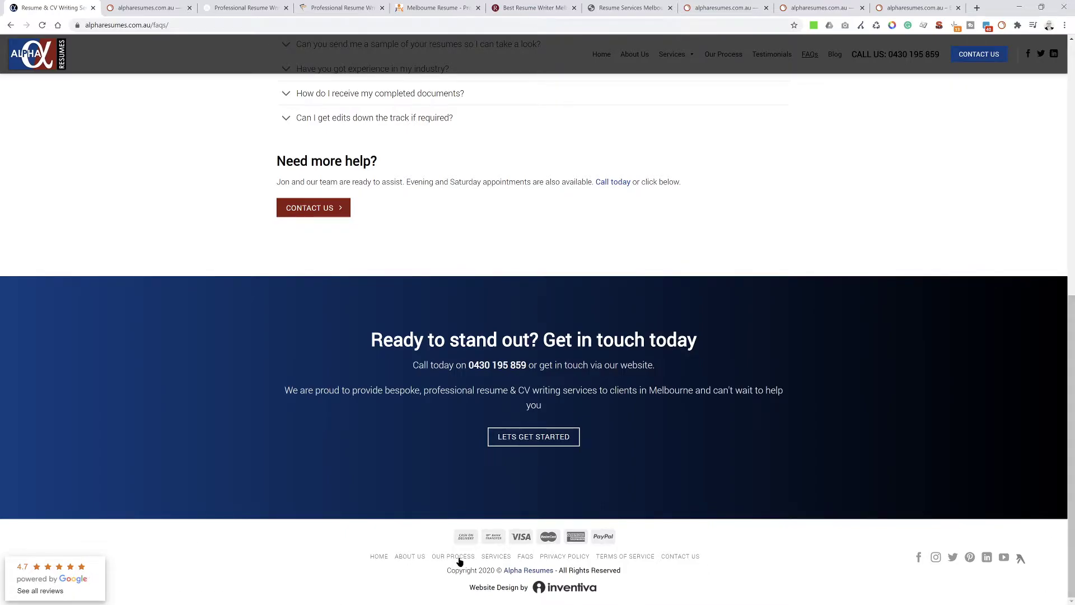
scroll(507, 549, "up", 9)
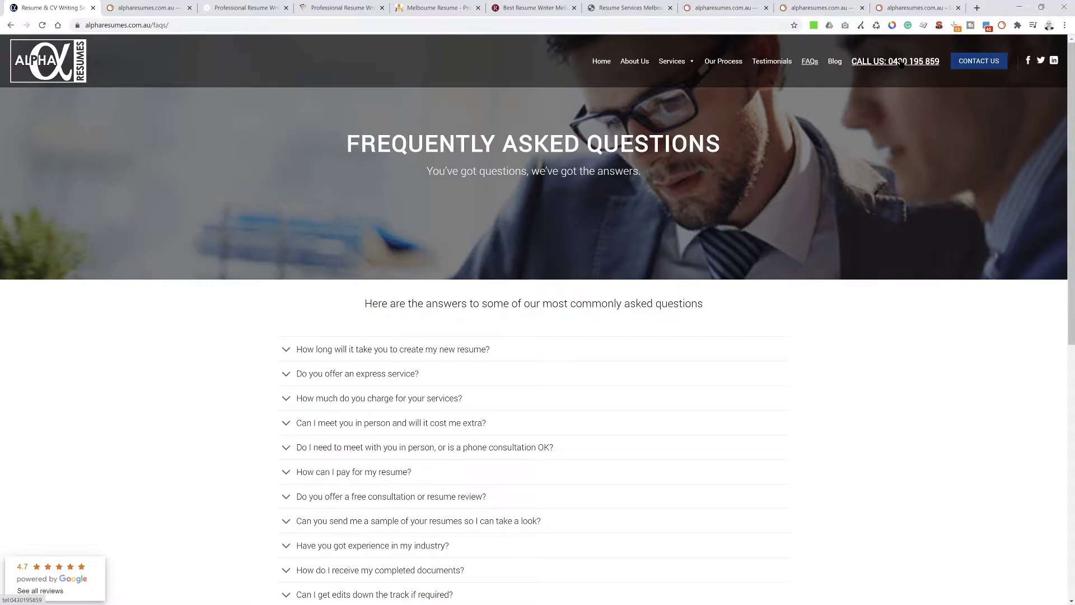
View the Contact Us page with its enquiry form, and review the article categories on the Blog page
left_click(984, 65)
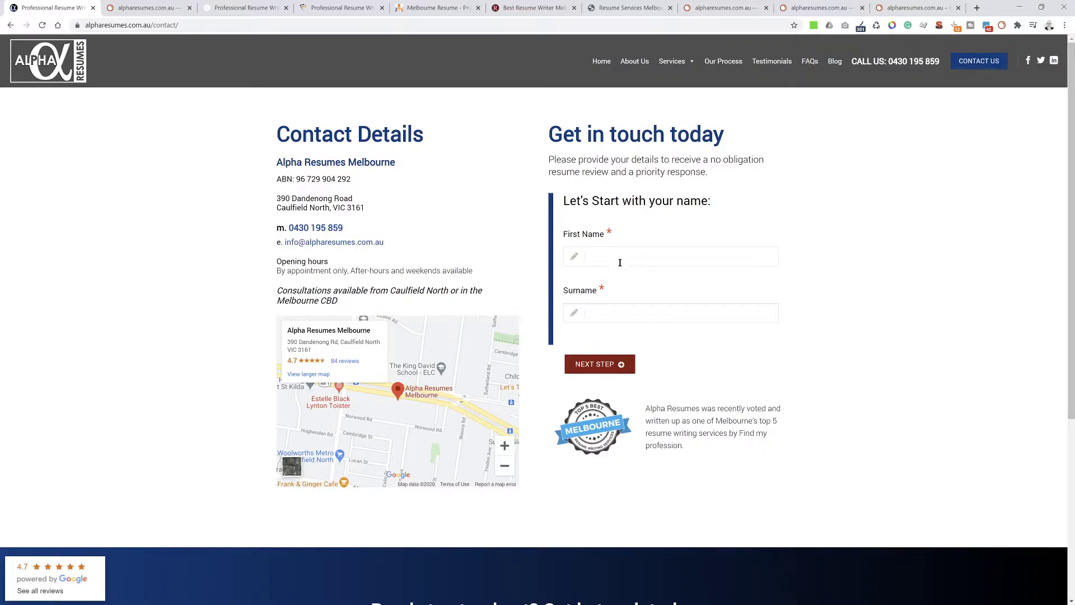
left_click(835, 61)
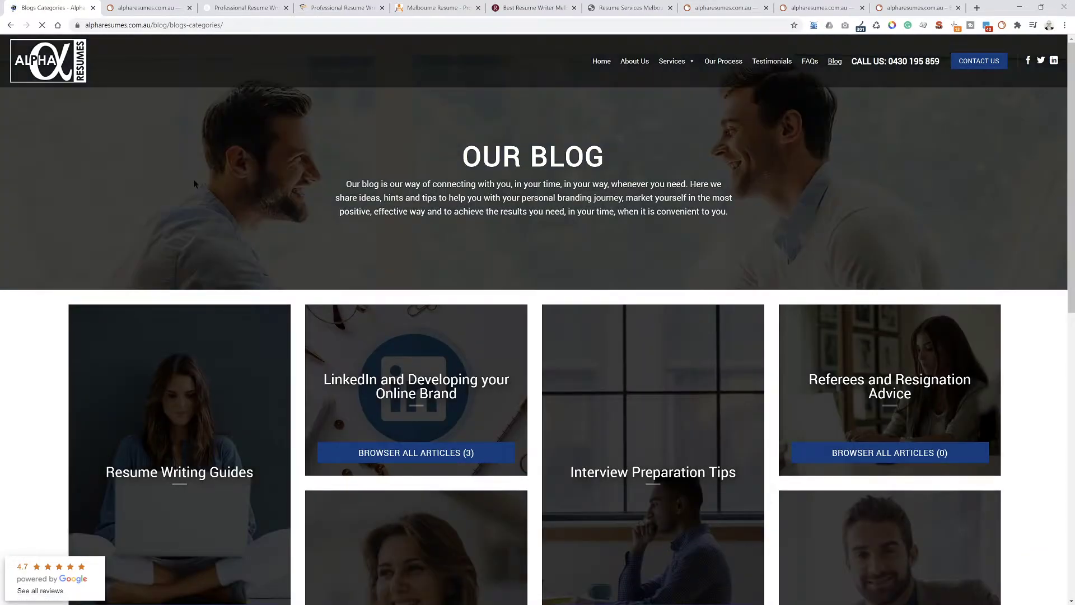
scroll(174, 289, "down", 3)
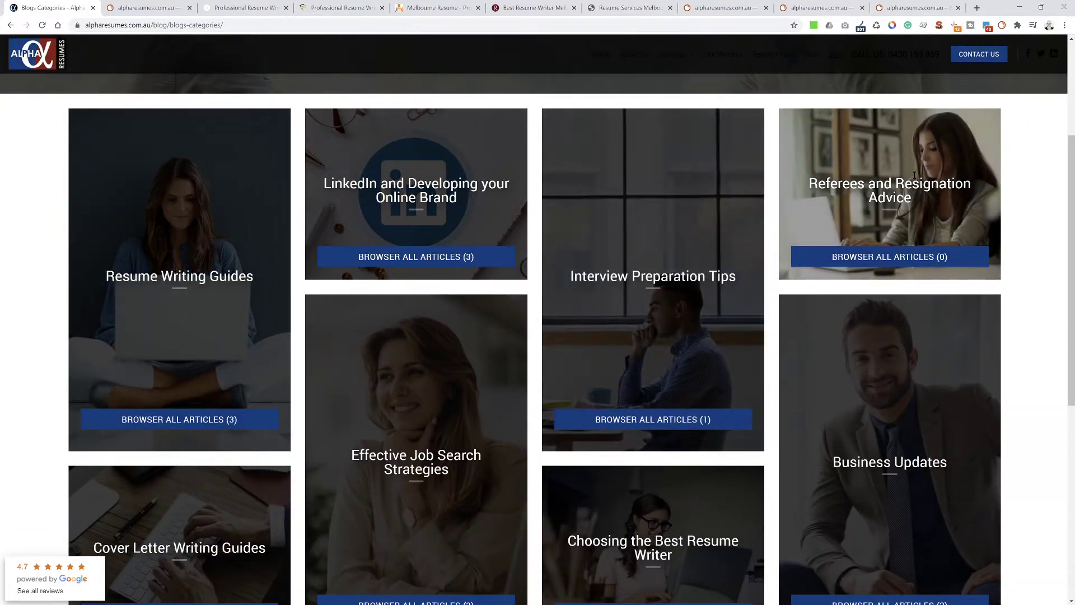
scroll(896, 291, "down", 3)
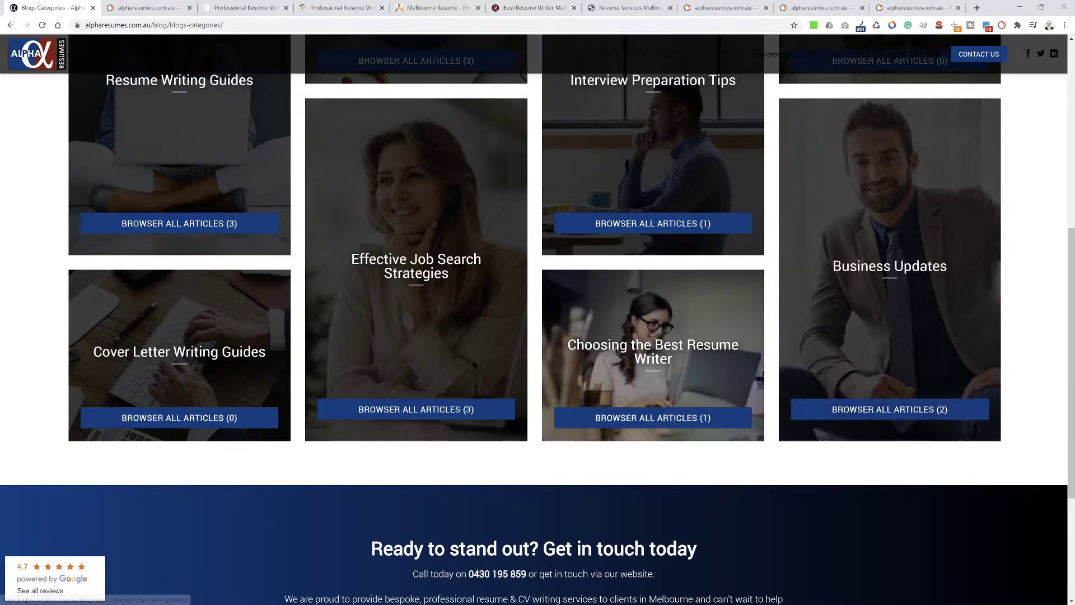
Review the blog category tiles, open Interview Preparation Tips, and open its article "Steps to a successful interview"
scroll(434, 347, "up", 2)
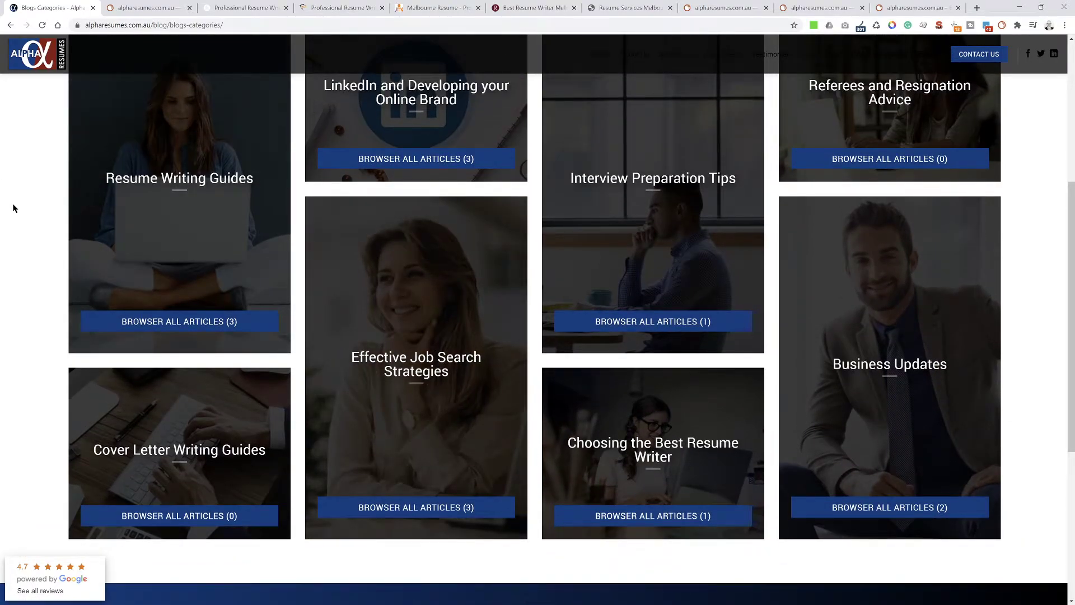
scroll(14, 208, "up", 3)
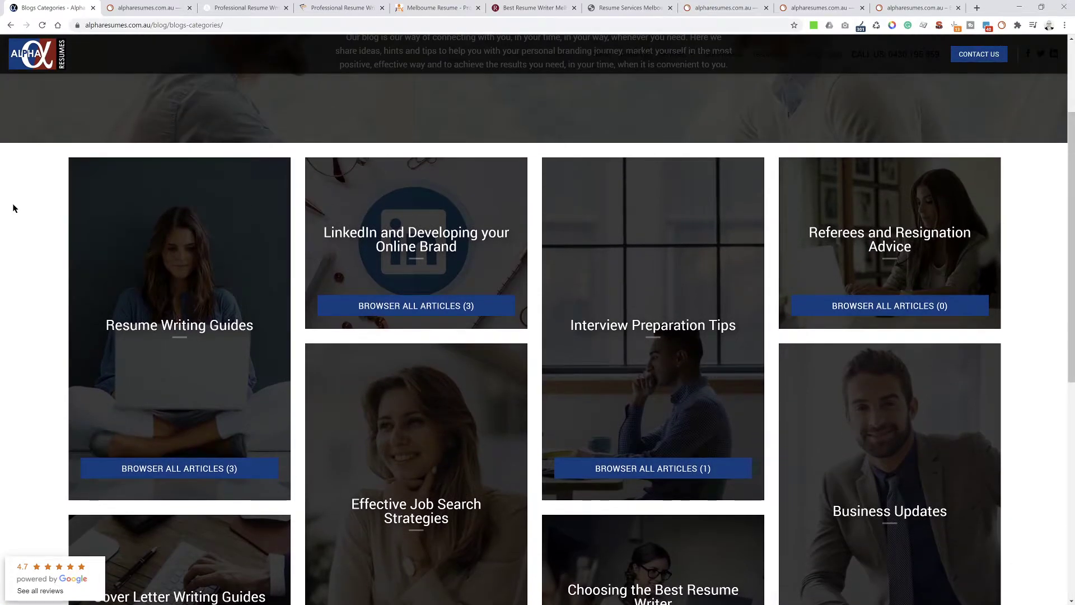
scroll(14, 208, "down", 2)
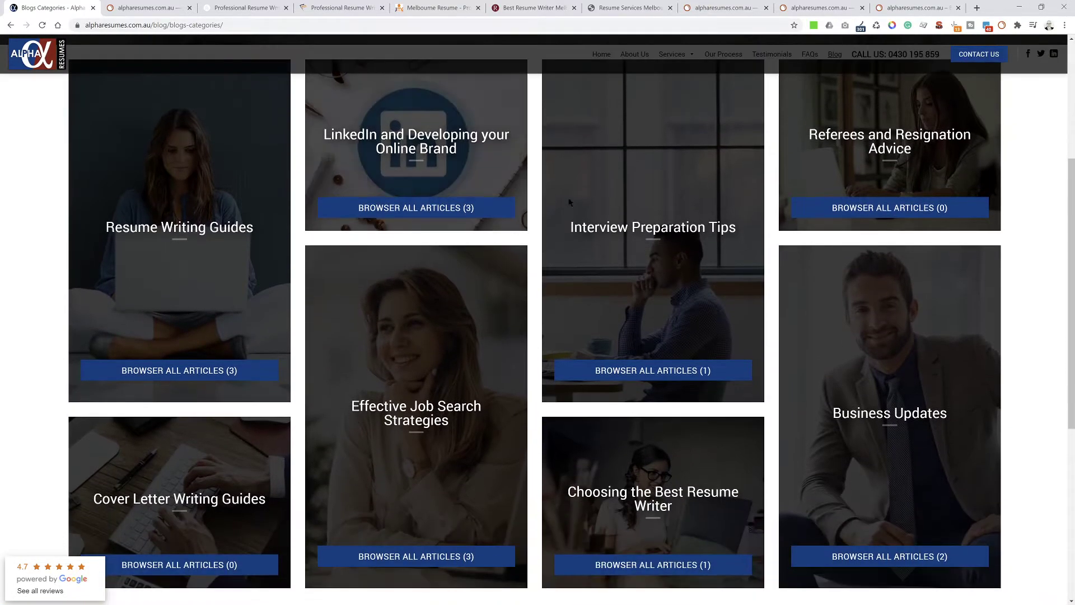
left_click(659, 370)
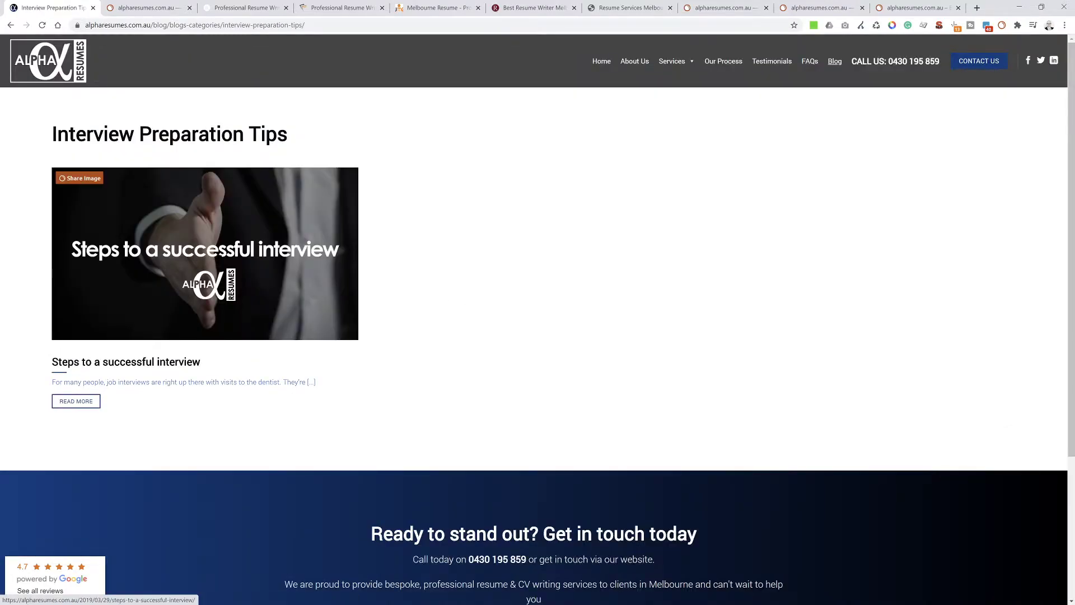
left_click(223, 253)
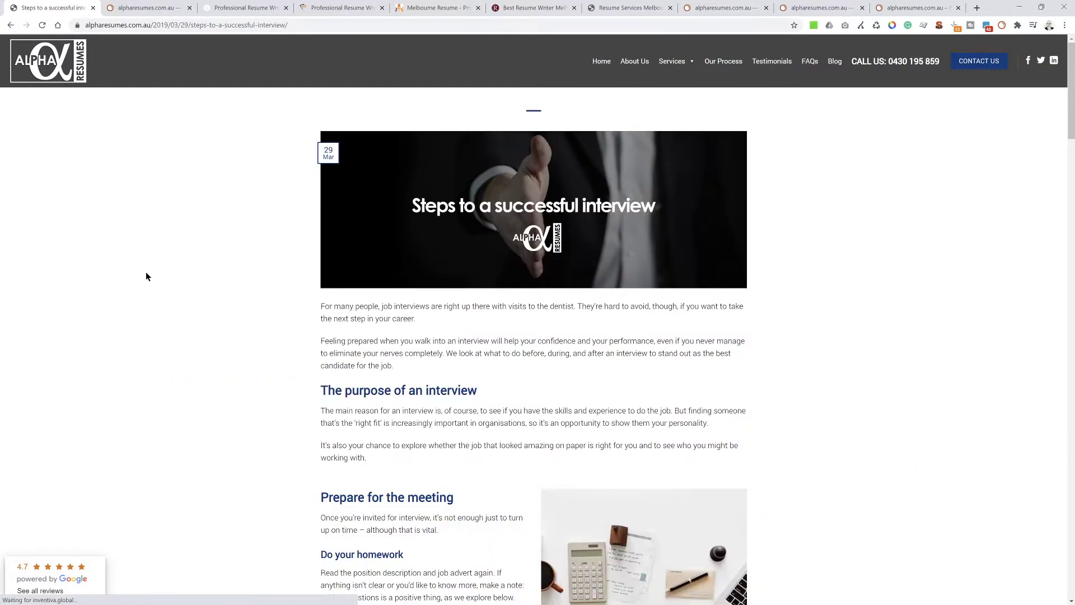
Read through the interview article from its introduction to the "Where to find help" section, sharing links and reply area
scroll(130, 263, "down", 4)
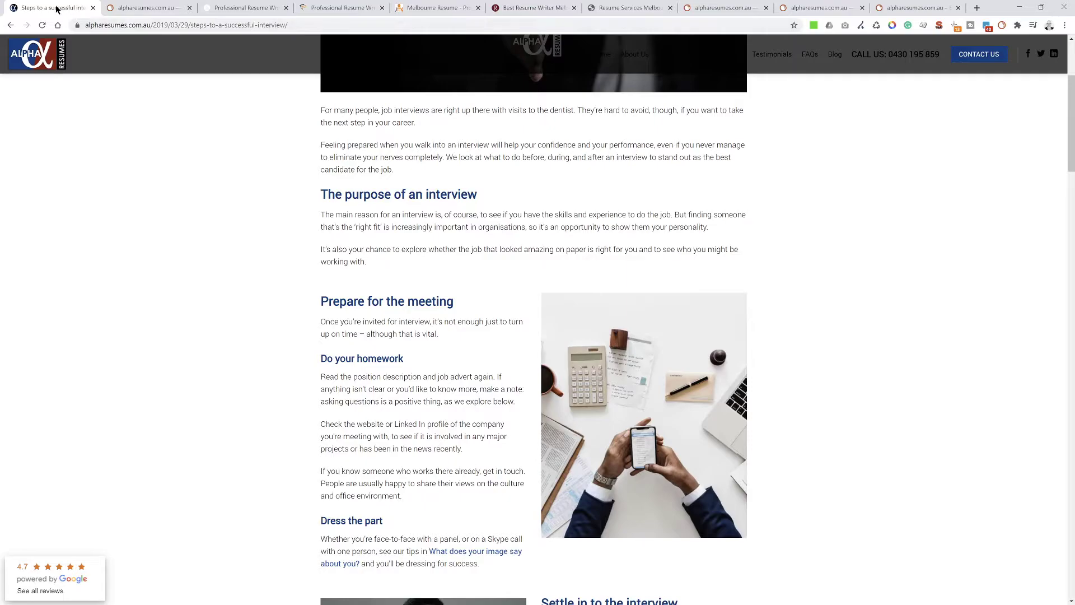
scroll(443, 263, "down", 2)
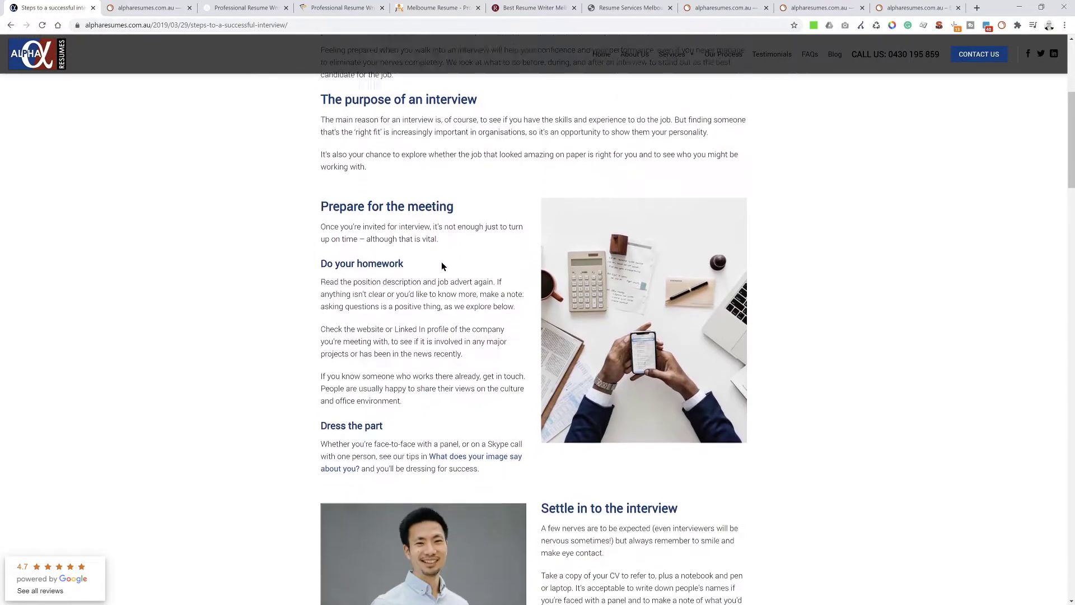
scroll(395, 255, "down", 3)
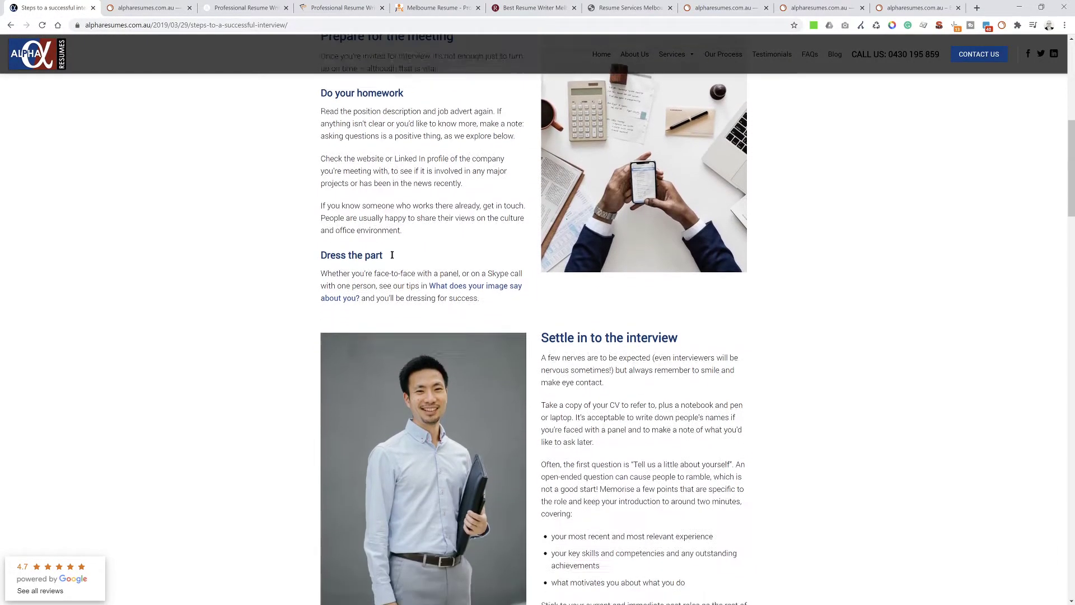
scroll(392, 255, "down", 2)
scroll(670, 264, "down", 8)
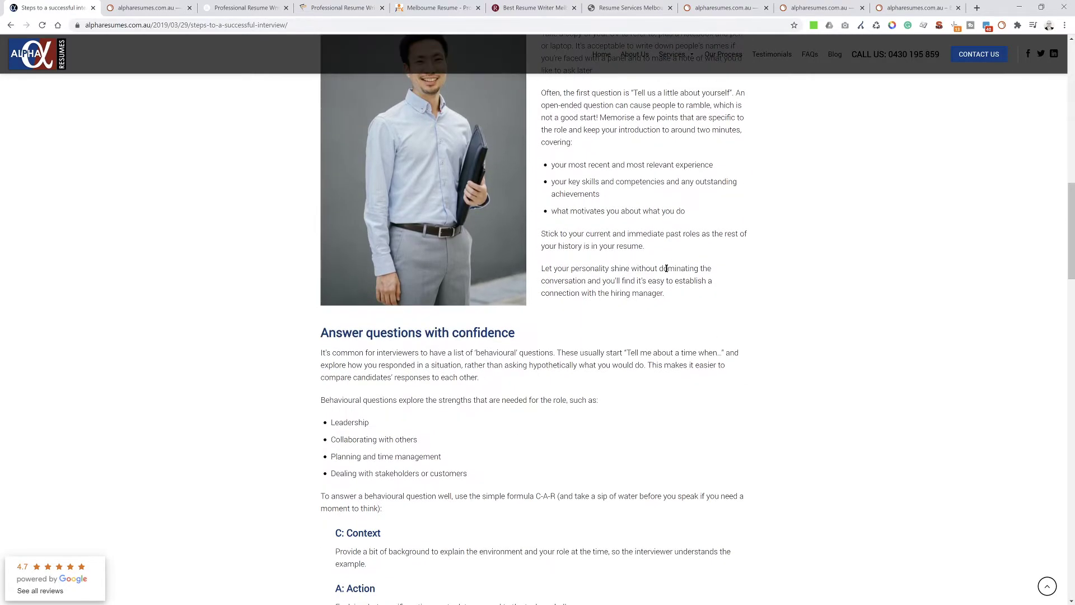
scroll(359, 224, "down", 8)
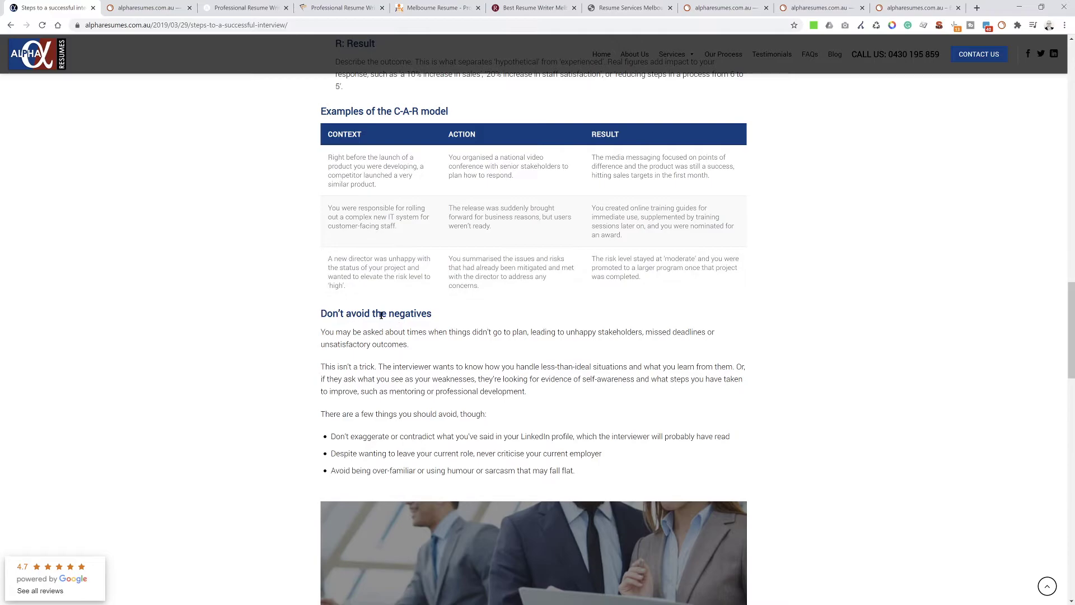
scroll(277, 262, "down", 9)
scroll(431, 250, "down", 4)
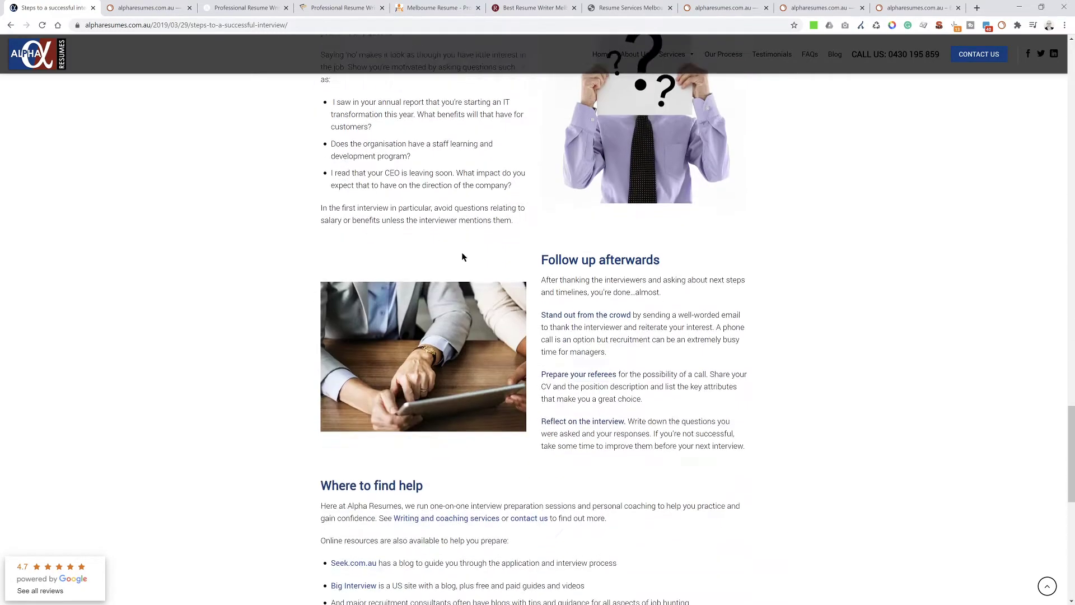
scroll(347, 224, "down", 4)
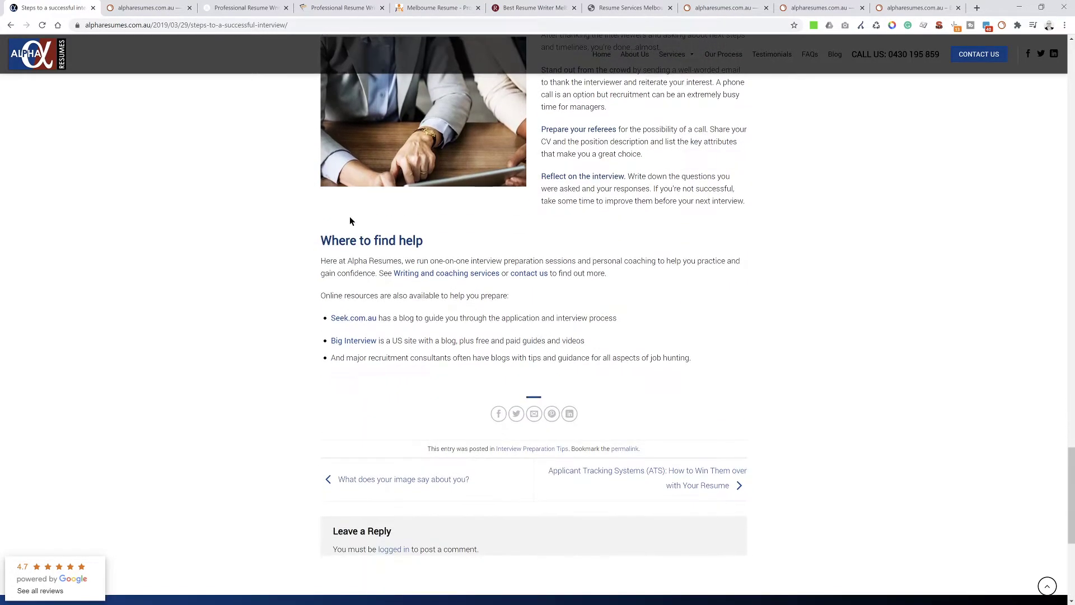
Examine the article's images and text layout around "Ask questions of your own", and go back through its sections to the header image
scroll(278, 290, "up", 11)
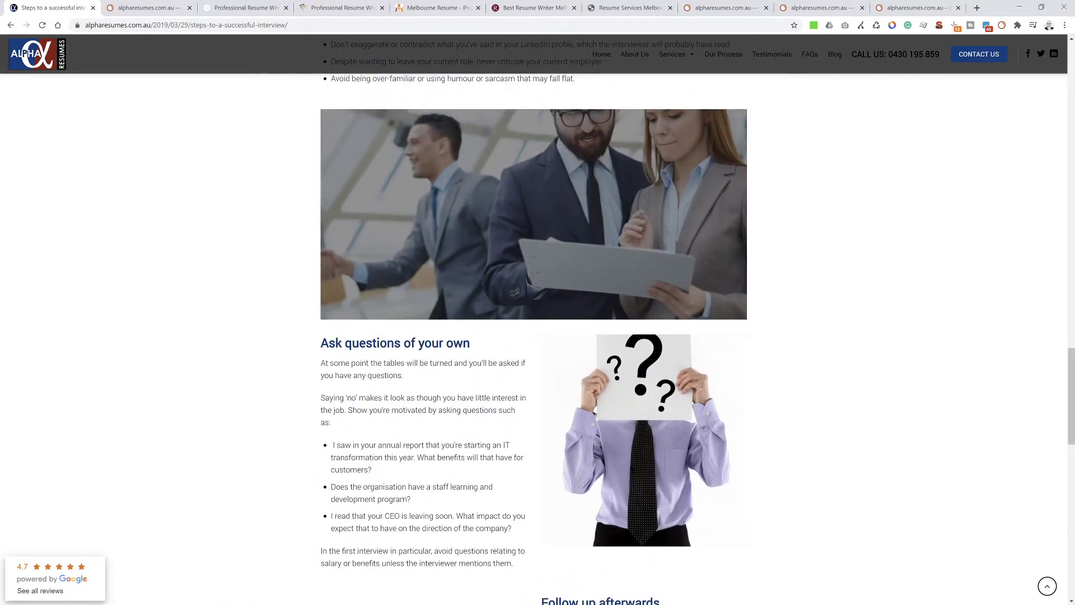
scroll(631, 398, "down", 2)
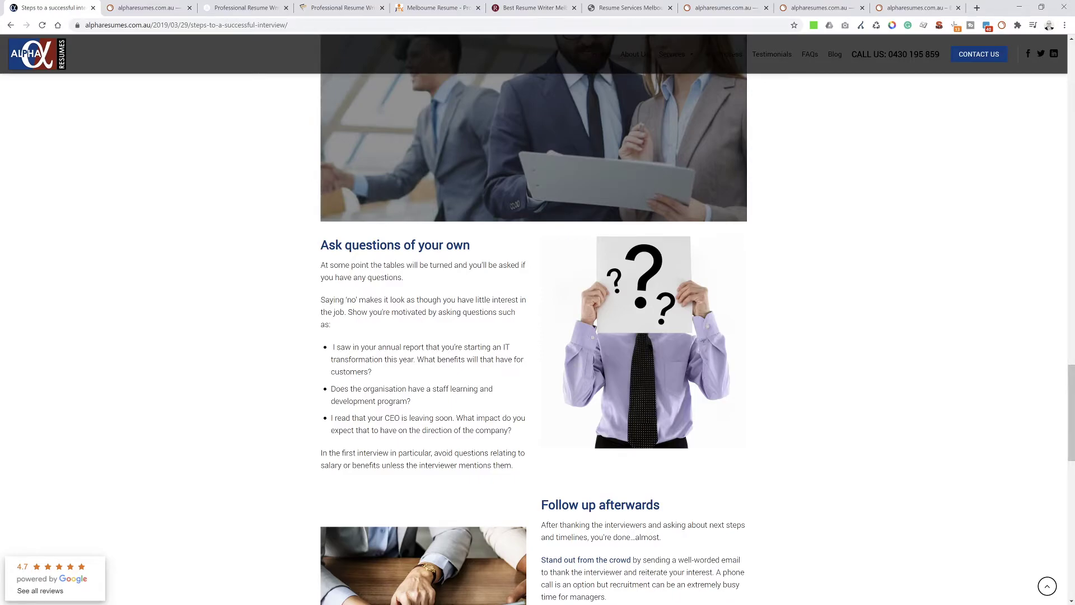
scroll(654, 337, "down", 4)
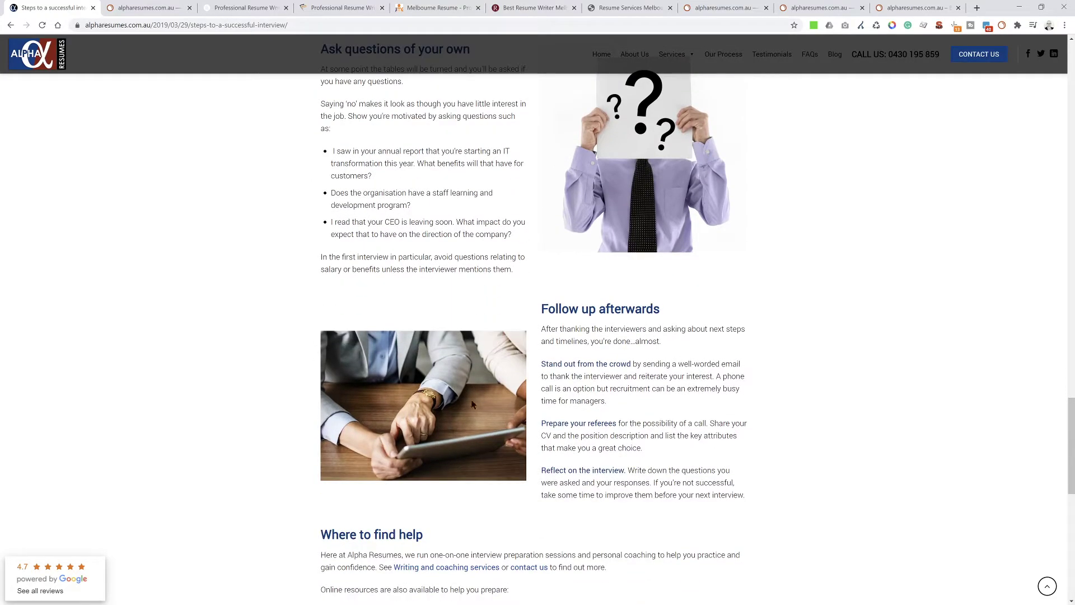
scroll(464, 407, "up", 7)
scroll(661, 394, "down", 2)
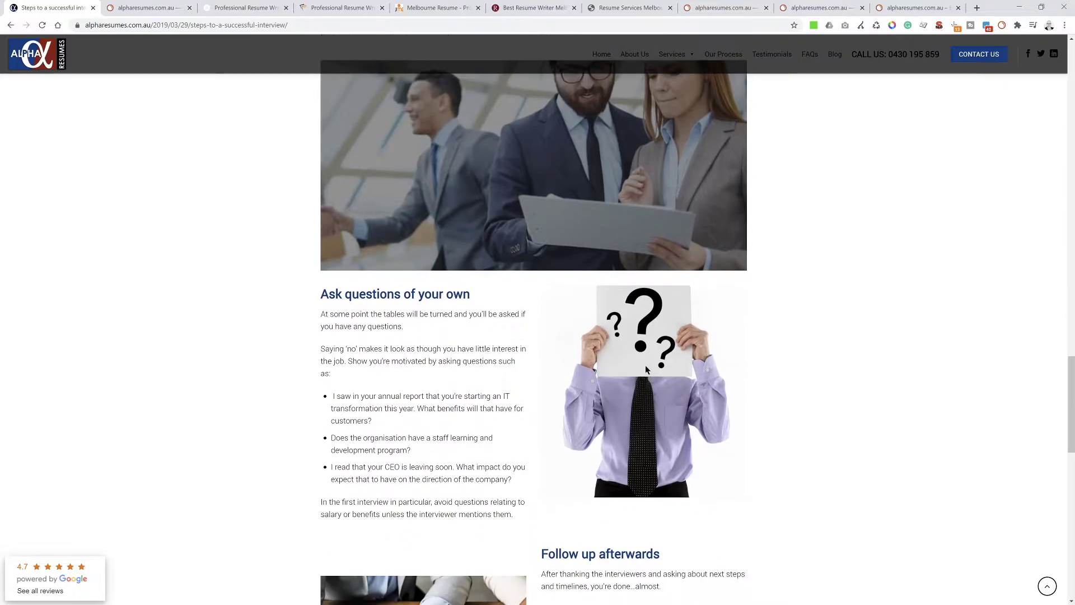
scroll(647, 409, "up", 20)
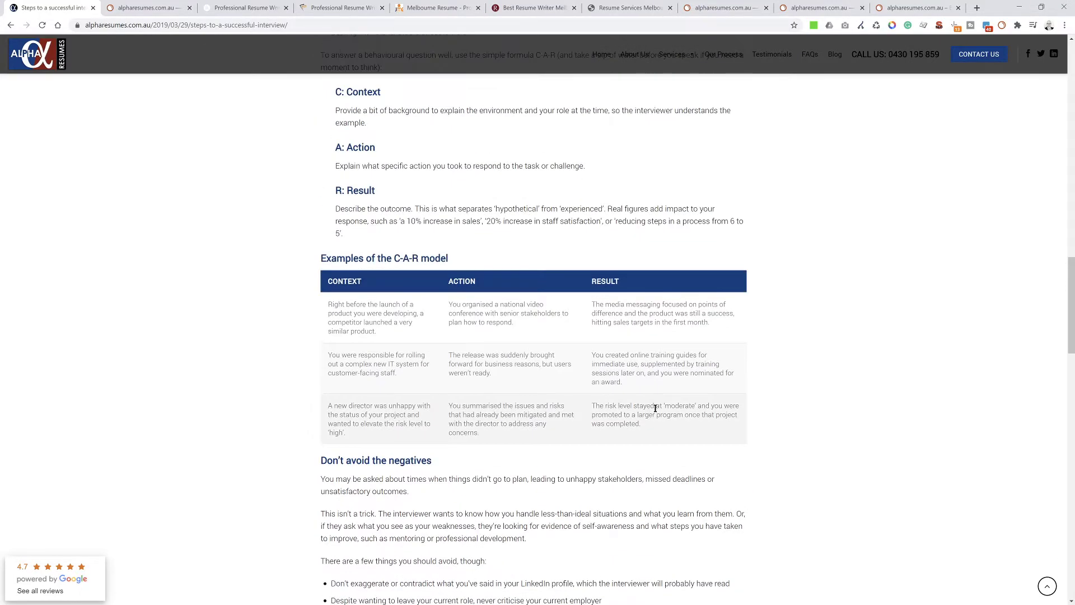
scroll(640, 402, "up", 8)
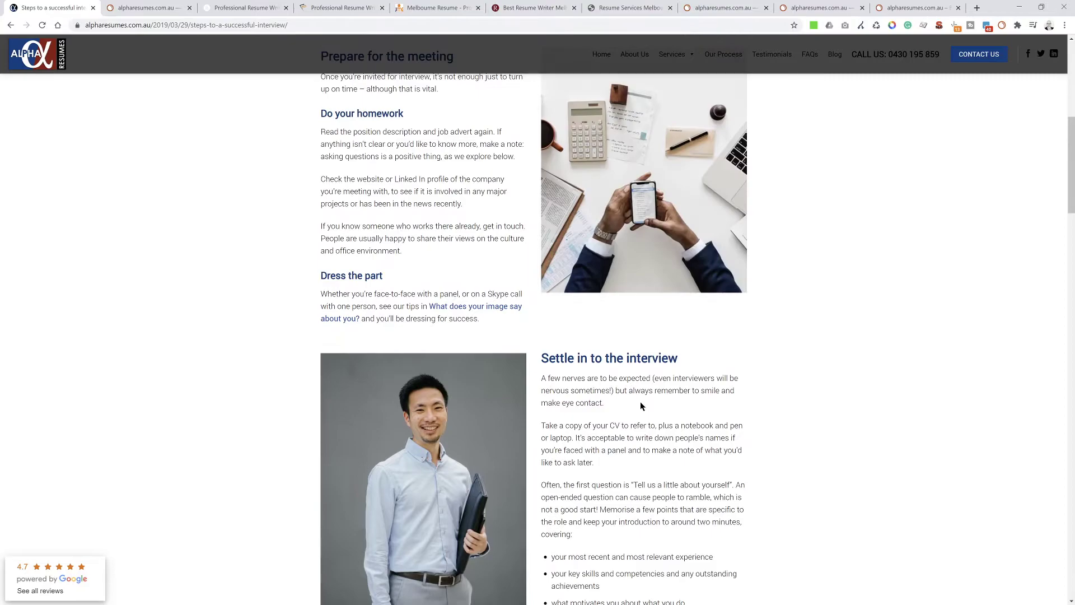
scroll(627, 353, "up", 4)
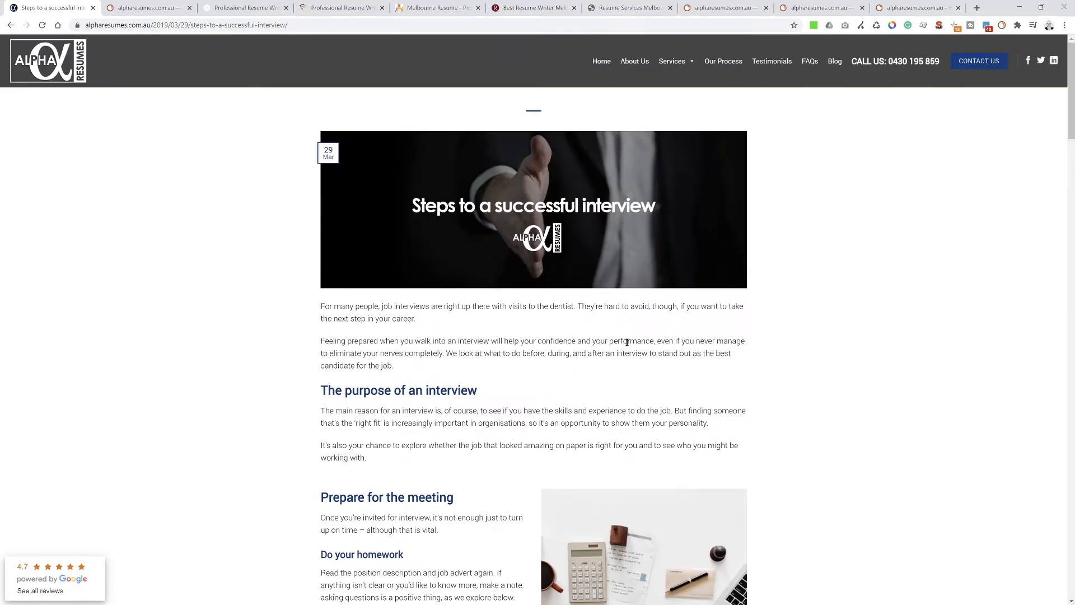
Re-examine the article's opening layout from the header image through "Prepare for the meeting" to "Answer questions with confidence"
scroll(275, 356, "down", 3)
scroll(264, 352, "up", 3)
scroll(245, 344, "down", 1)
scroll(297, 314, "up", 1)
scroll(283, 334, "down", 10)
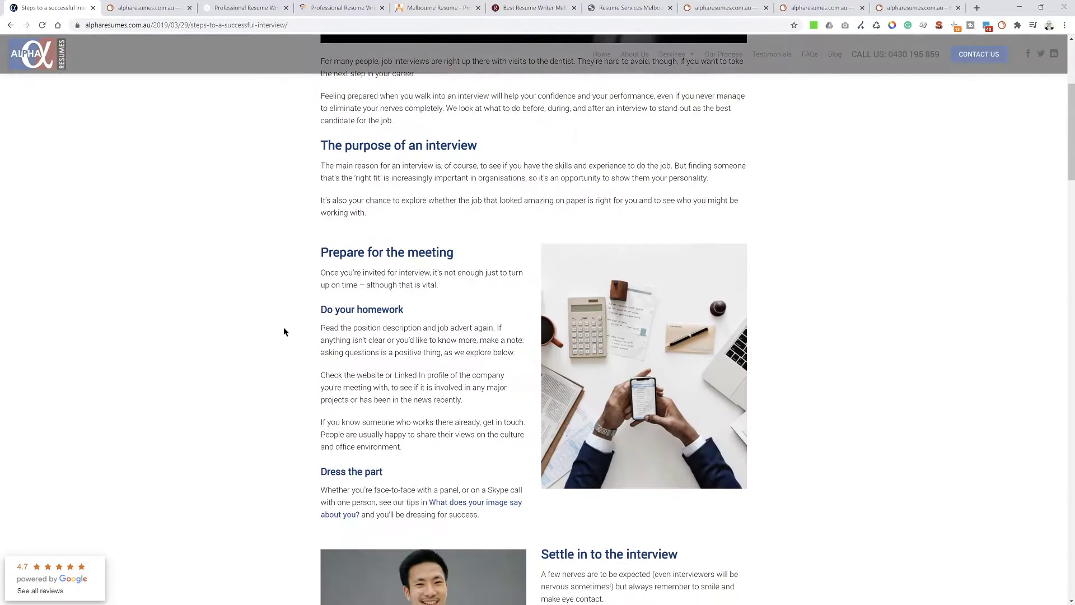
scroll(276, 350, "up", 10)
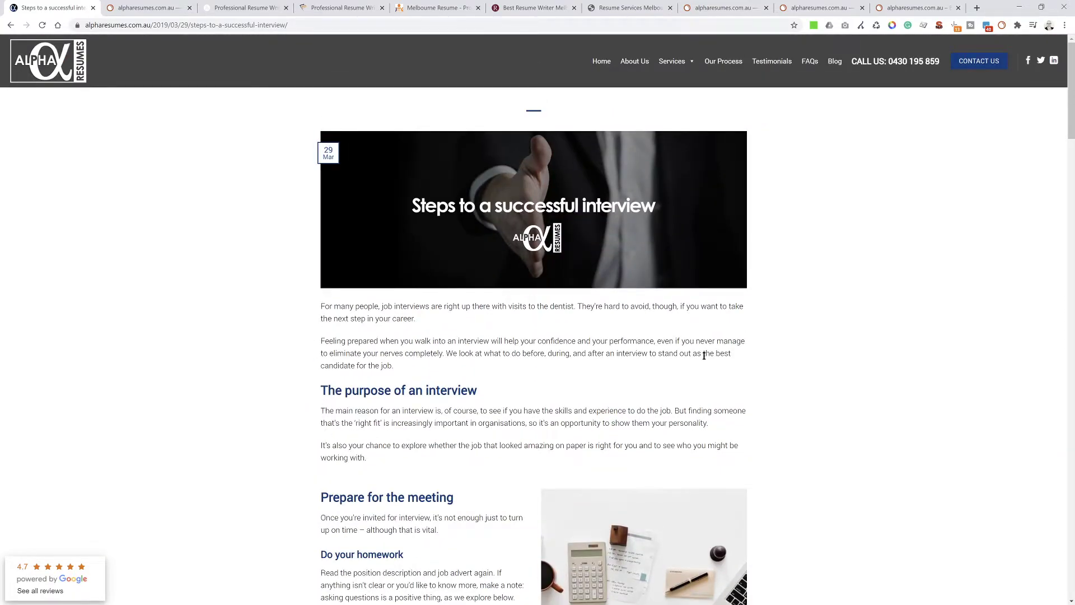
scroll(297, 336, "down", 3)
scroll(291, 336, "down", 12)
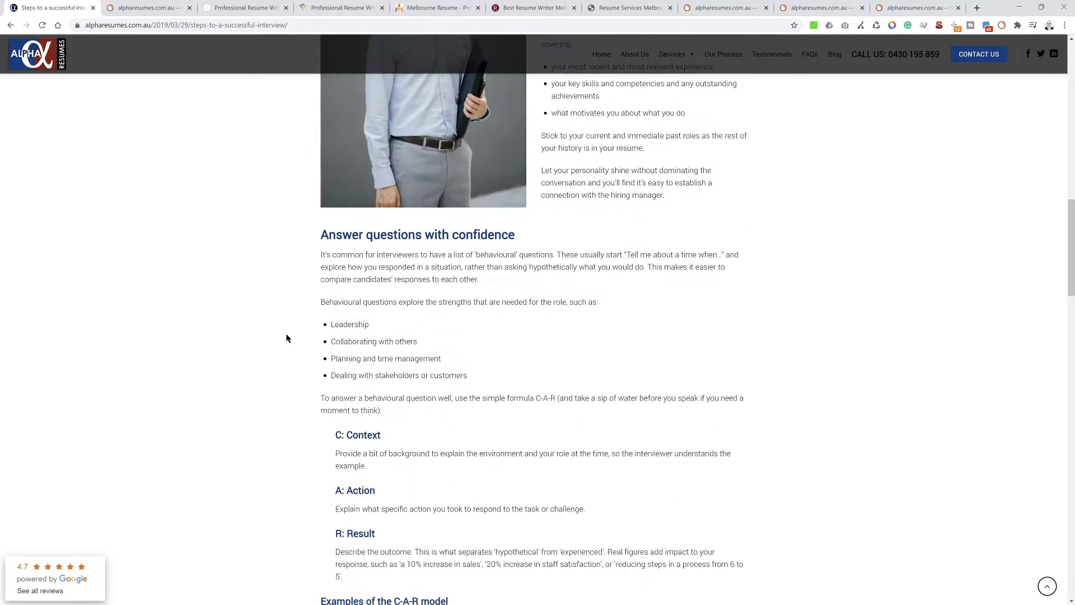
scroll(280, 341, "up", 15)
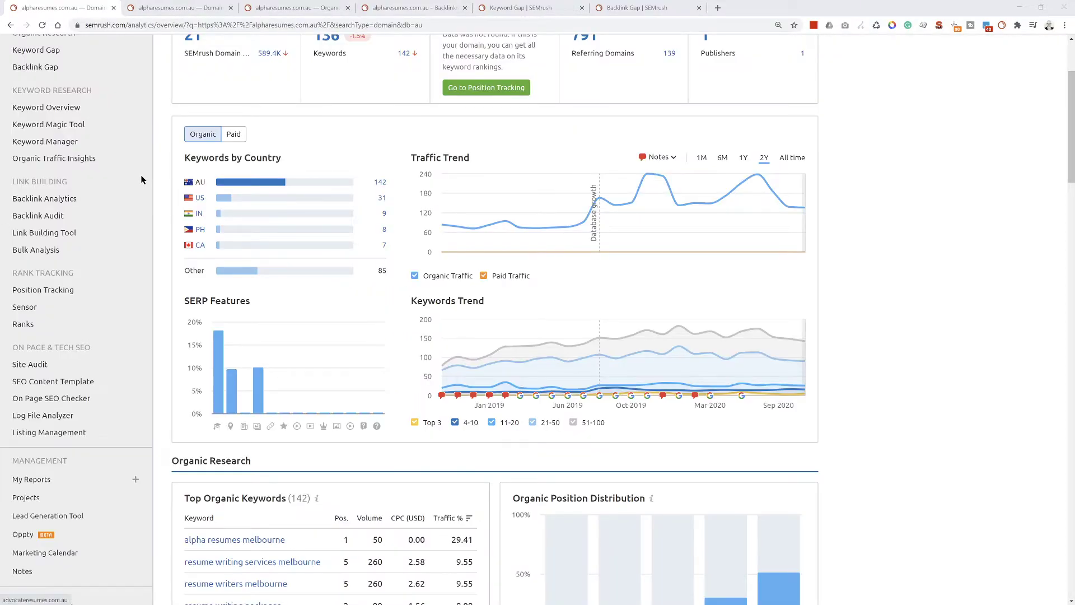
Switch to SEMrush, view the alpharesumes.com.au Domain Overview, and examine the June and July 2020 position changes in Organic Research
scroll(141, 180, "up", 3)
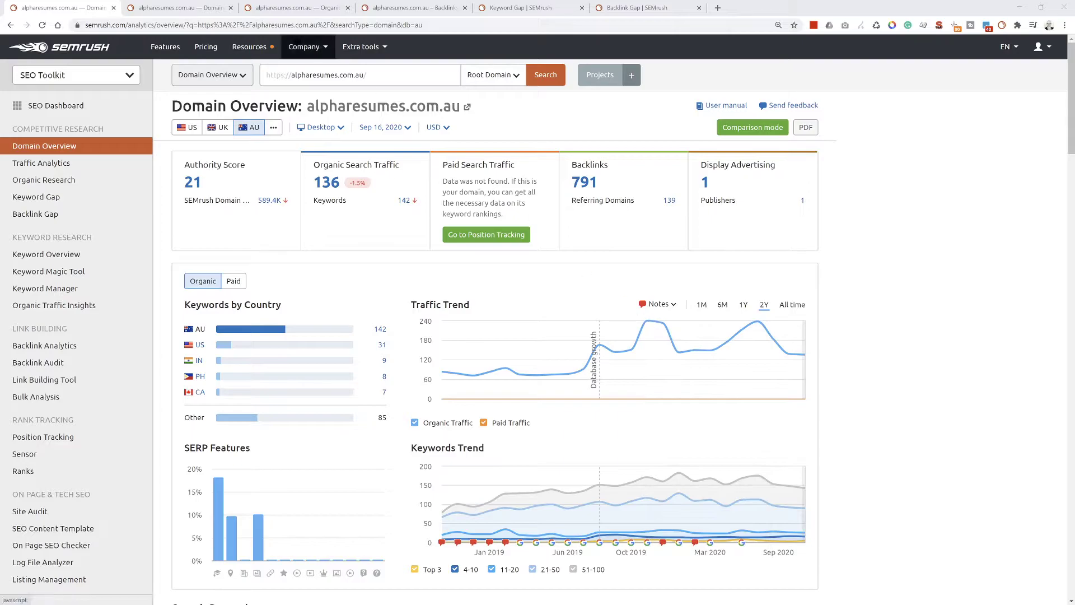
left_click(181, 5)
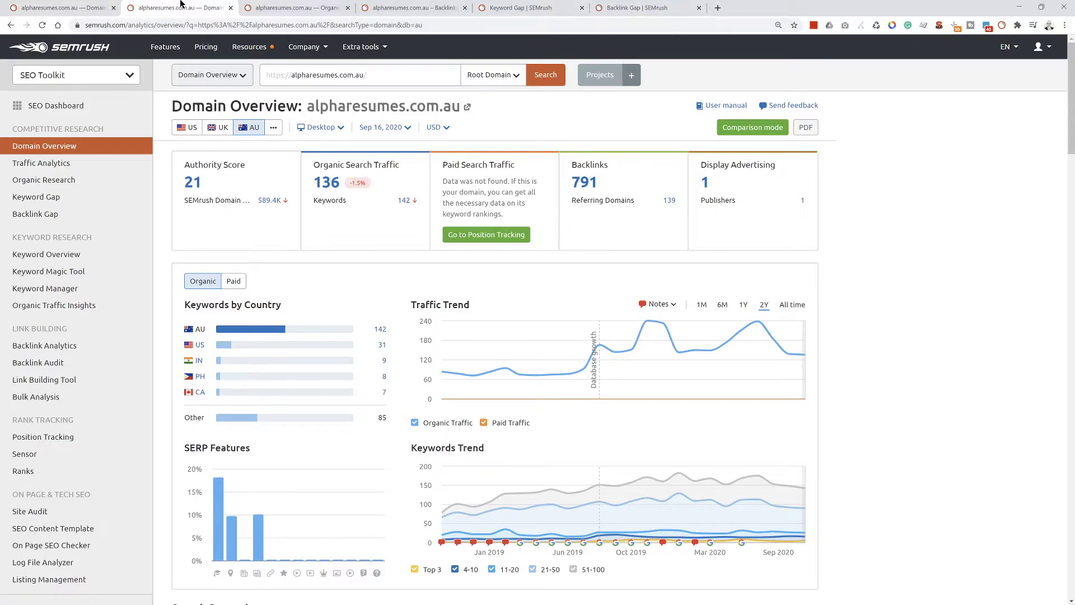
left_click(244, 6)
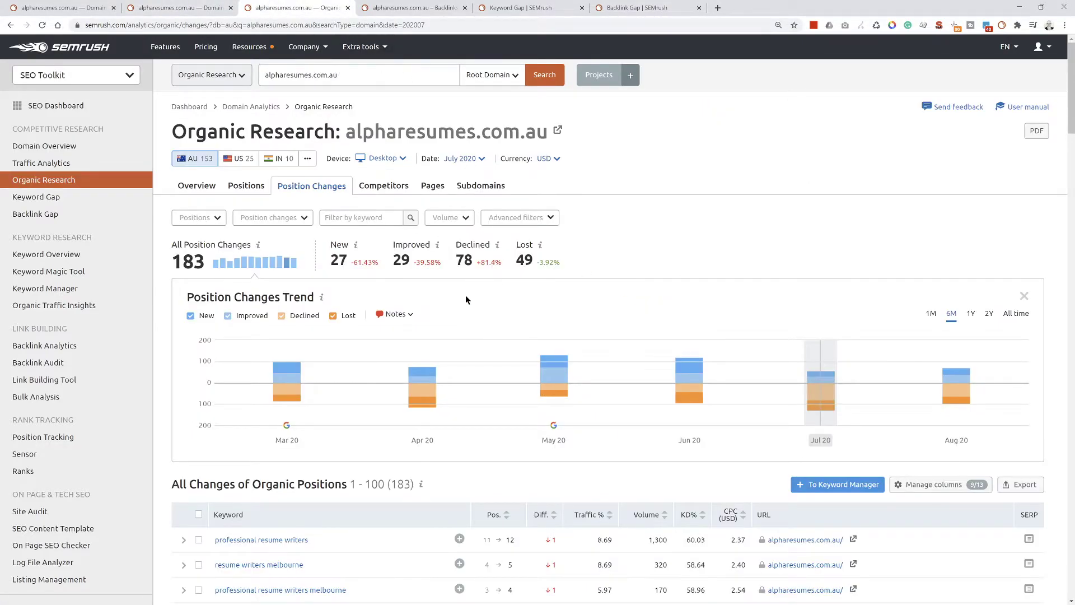
scroll(560, 336, "down", 3)
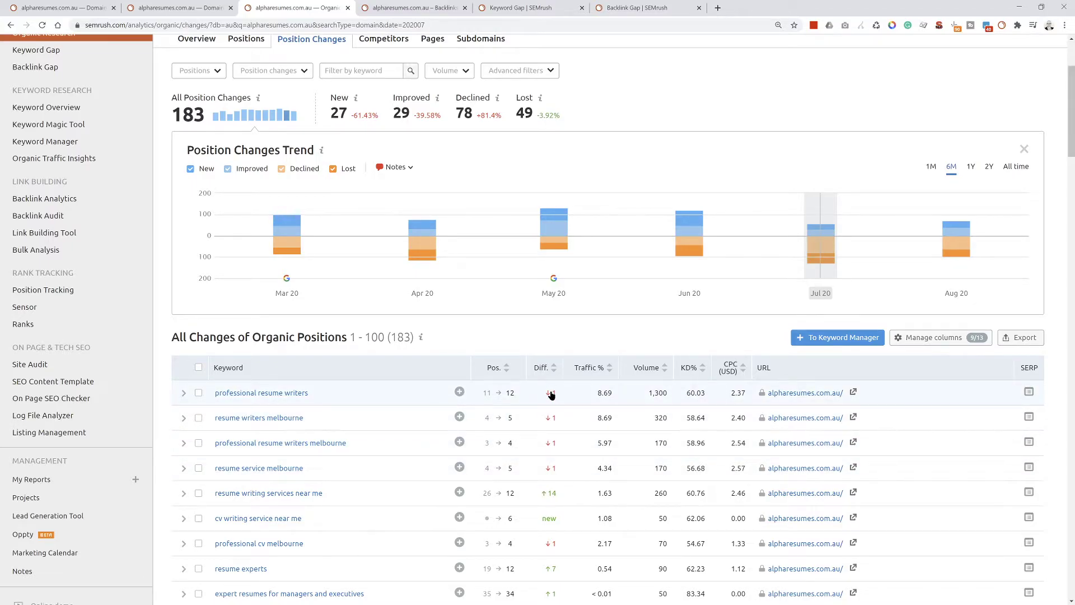
mouse_move(670, 242)
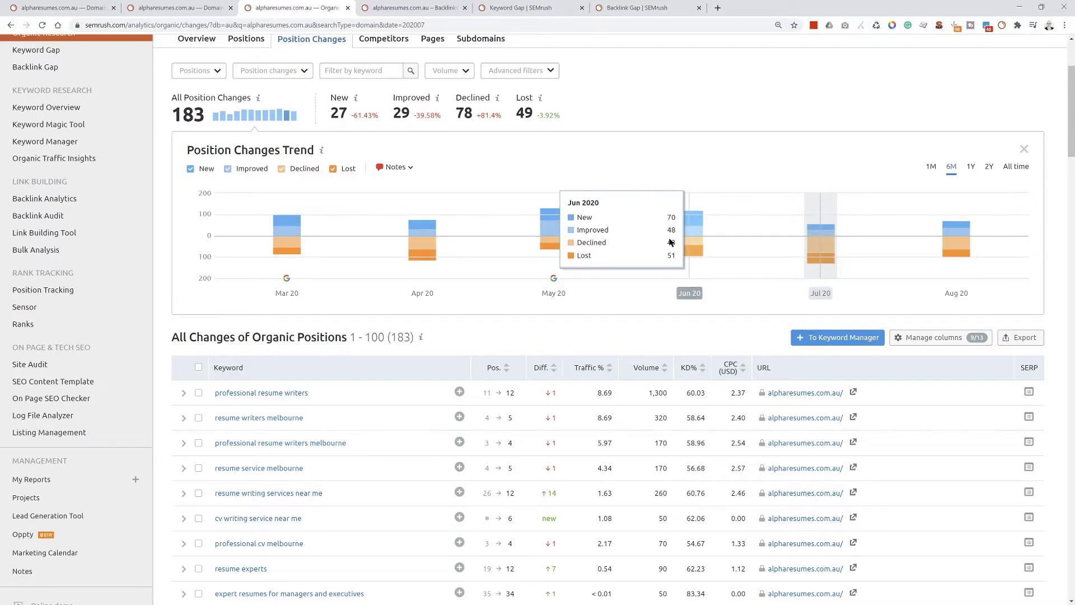
mouse_move(771, 219)
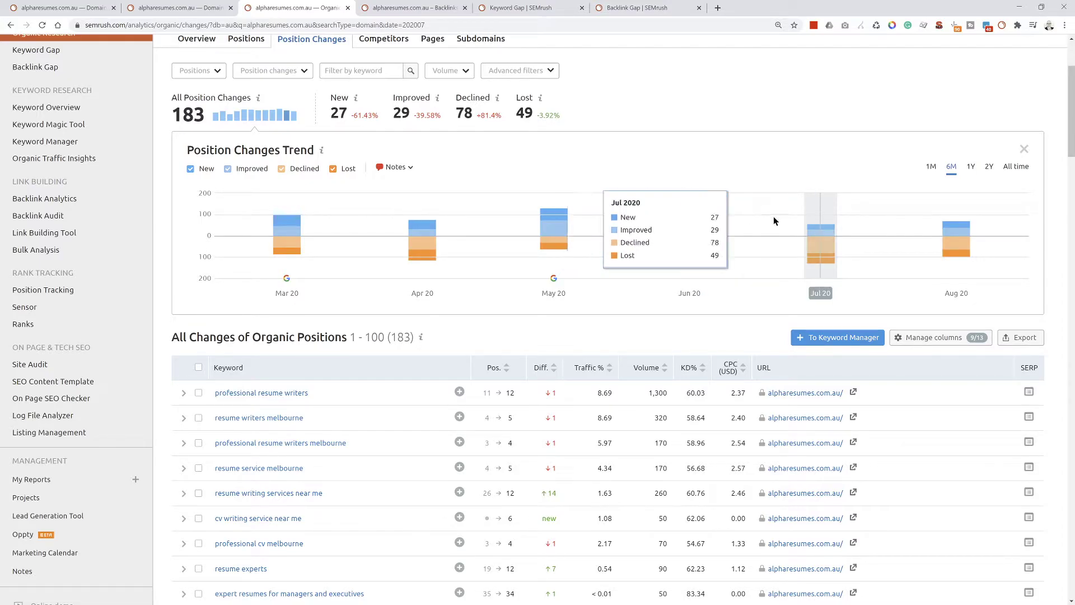
Check the recent Traffic Trend in the Domain Overview against the August 2020 position changes in Organic Research
left_click(177, 6)
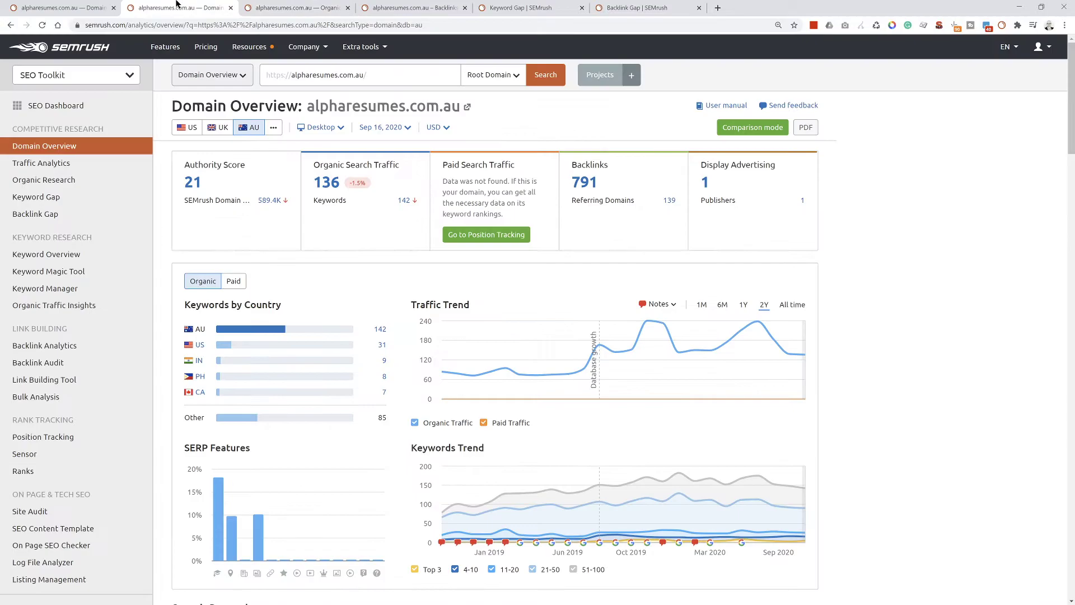
mouse_move(759, 328)
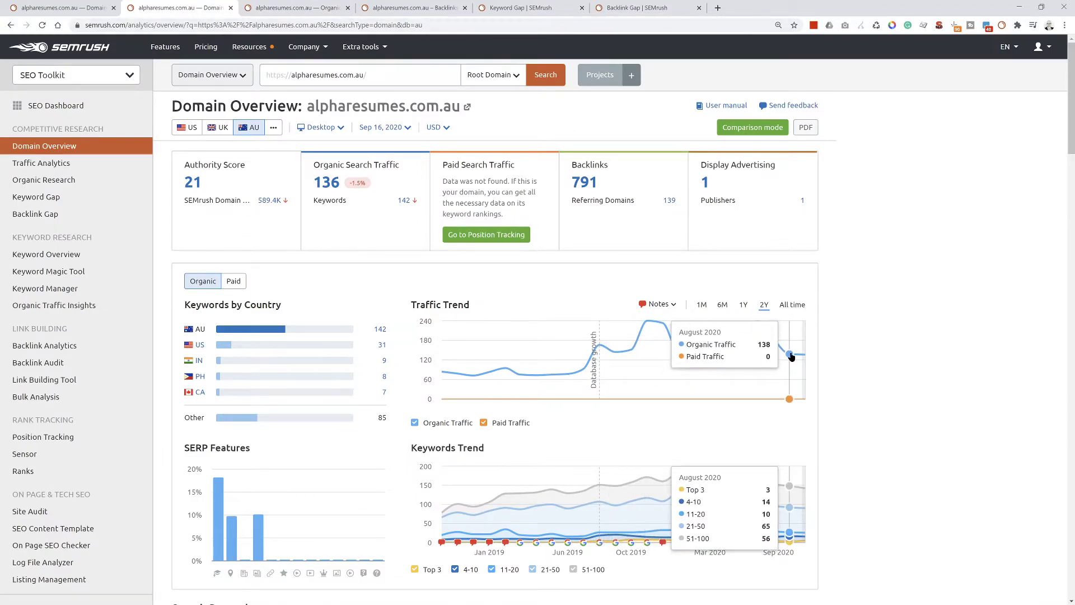
left_click(296, 8)
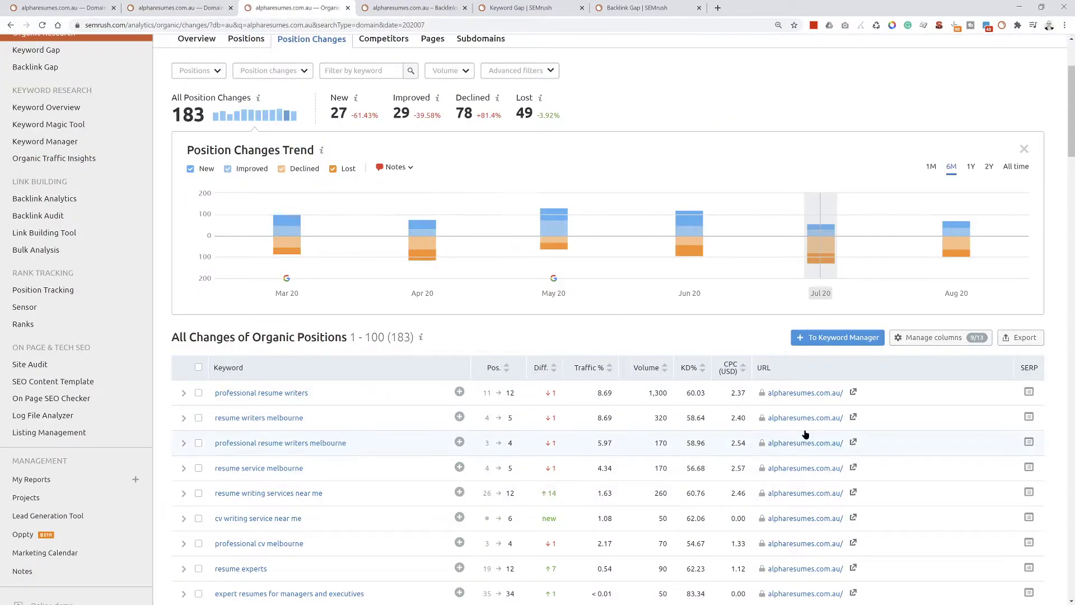
mouse_move(940, 240)
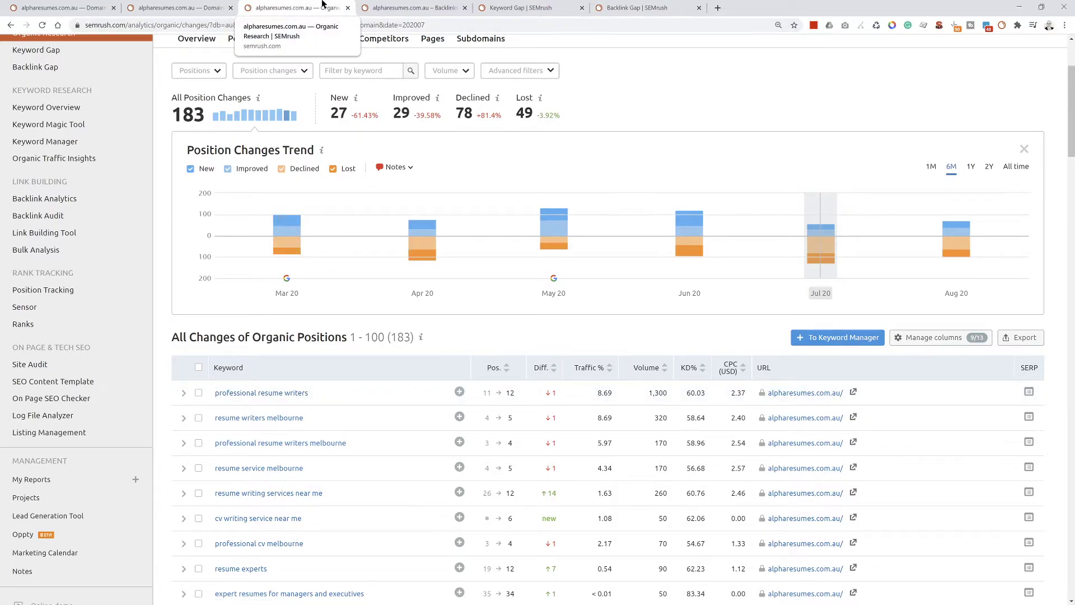
View the backlink report for alpharesumes.com.au and open its anchors report
left_click(401, 7)
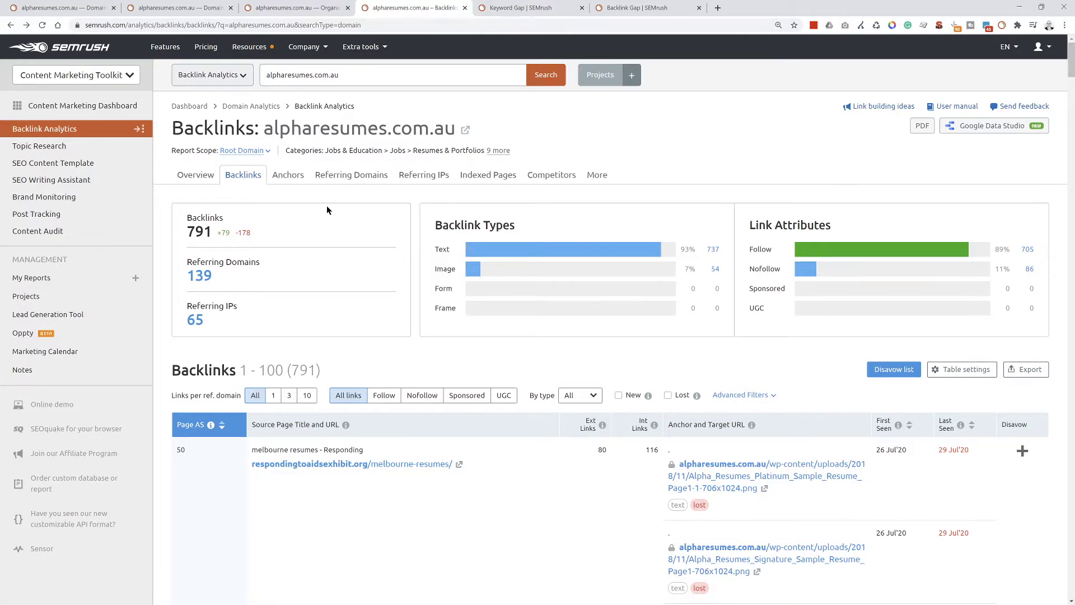
left_click(289, 178)
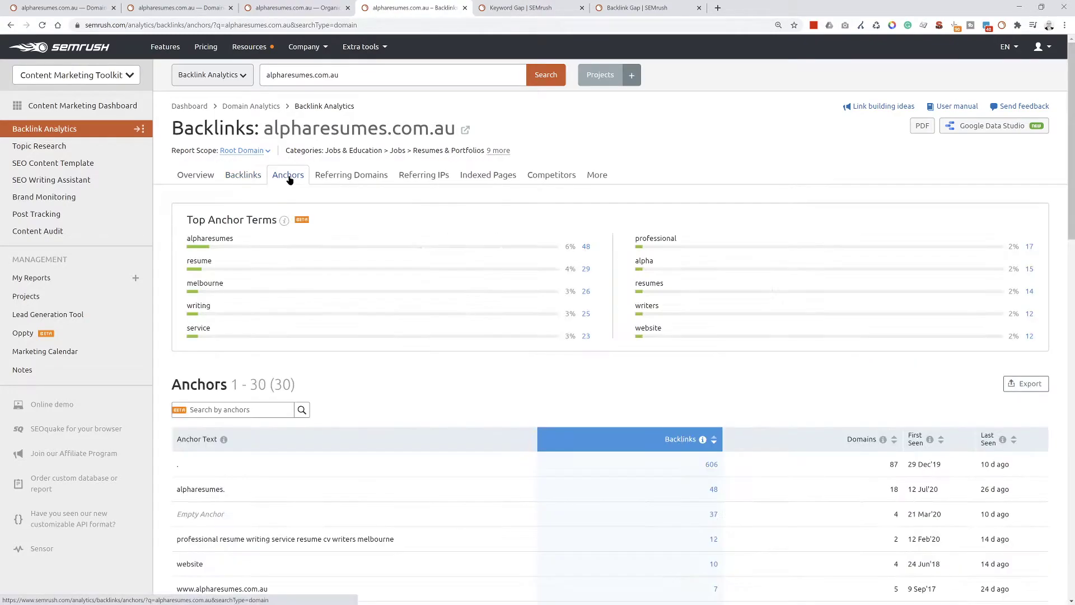
Examine the anchor texts list and view the backlinks using the anchor "graduate resume writing service resume melbourne"
scroll(251, 216, "down", 6)
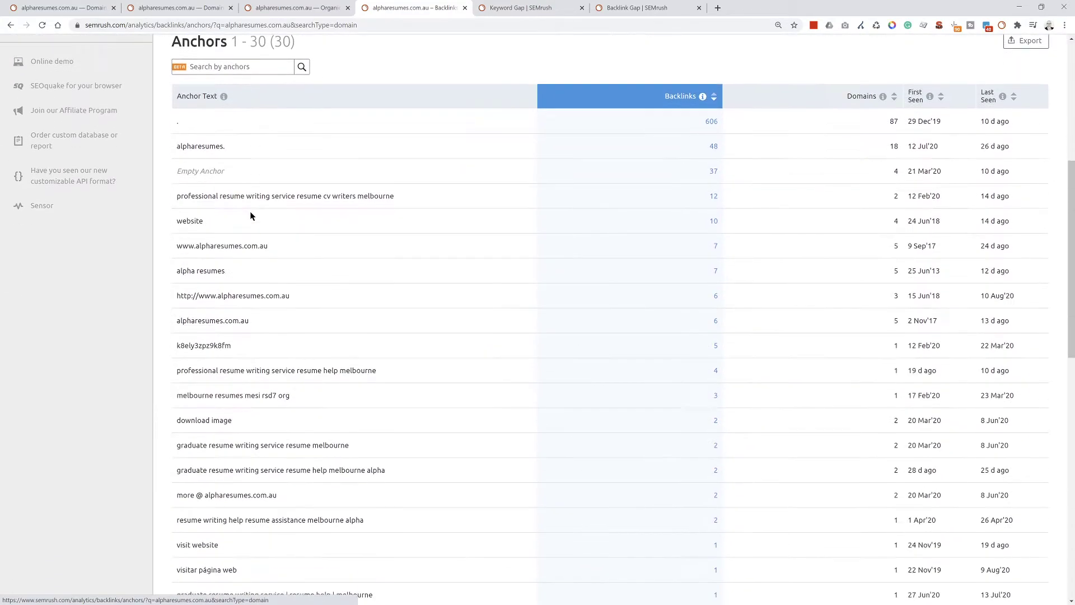
scroll(251, 212, "down", 1)
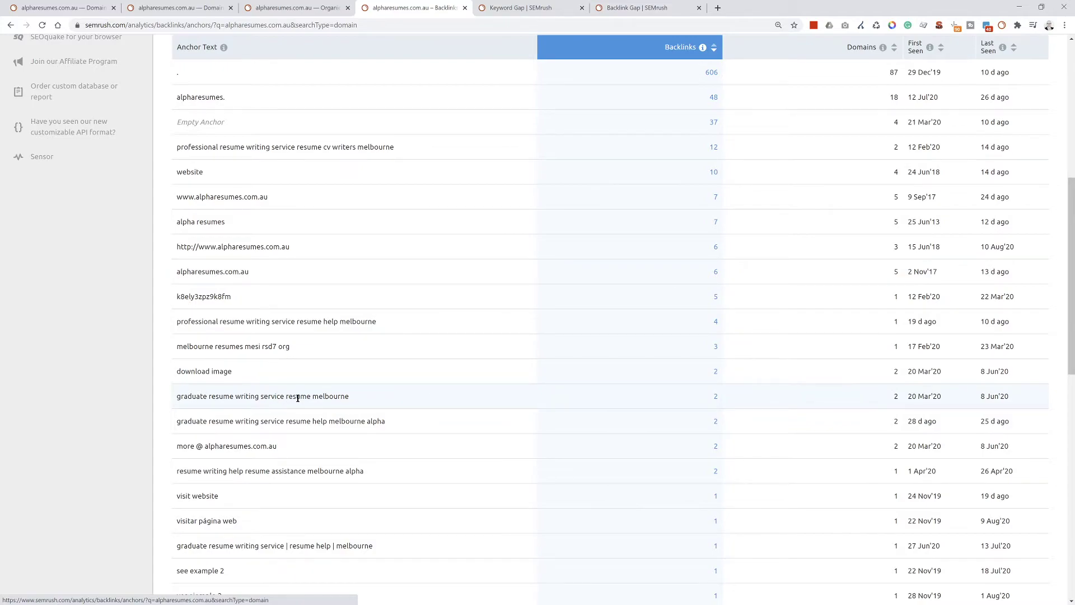
left_click(716, 397)
scroll(412, 317, "down", 4)
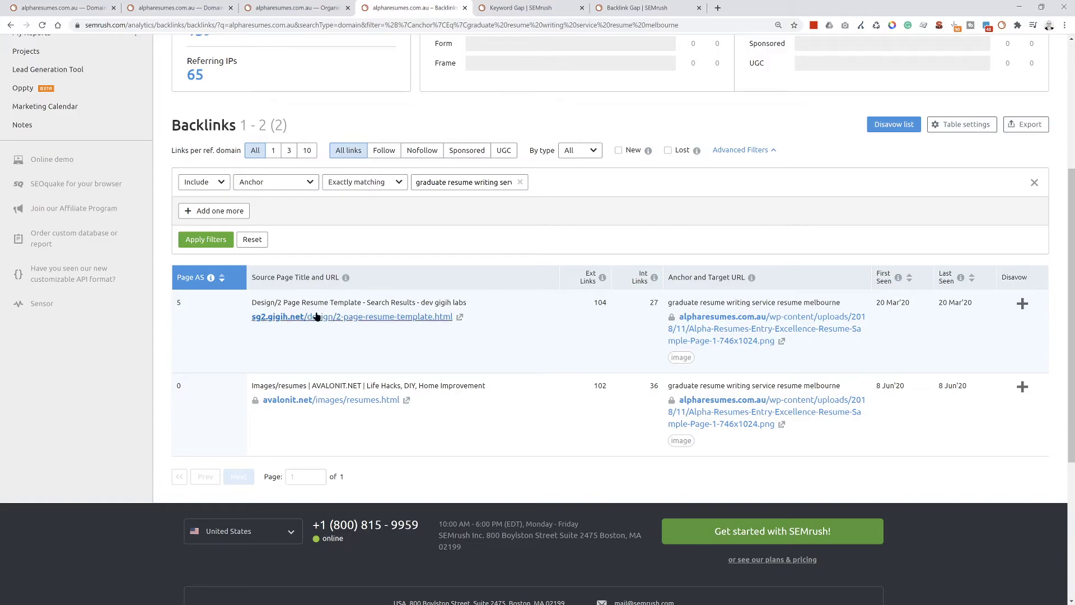
Return to the anchors report and open the backlink overview for alpharesumes.com.au
left_click(11, 25)
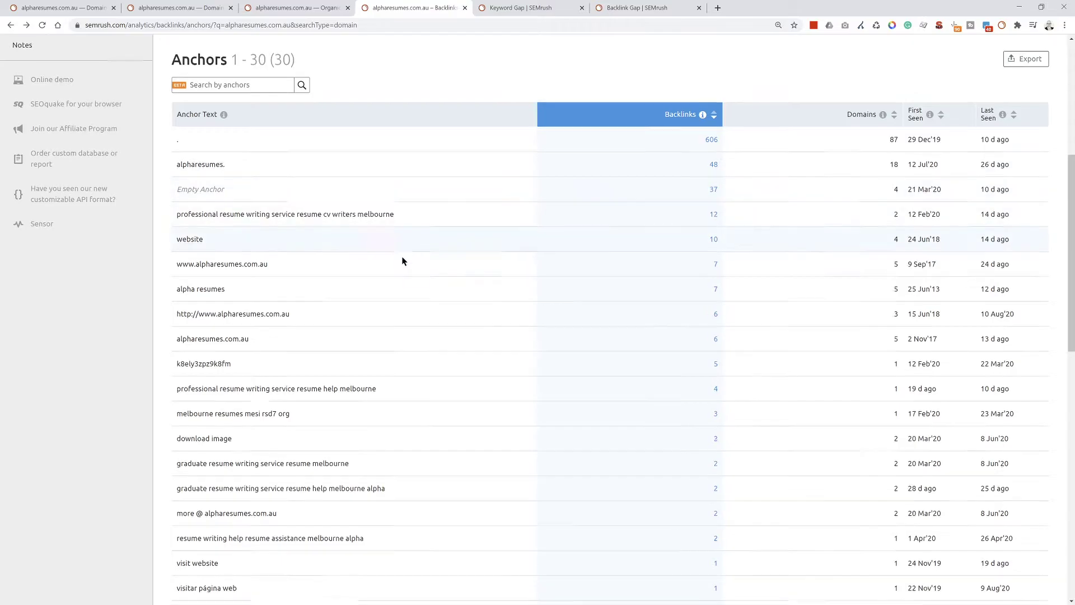
scroll(395, 280, "up", 5)
scroll(401, 281, "up", 1)
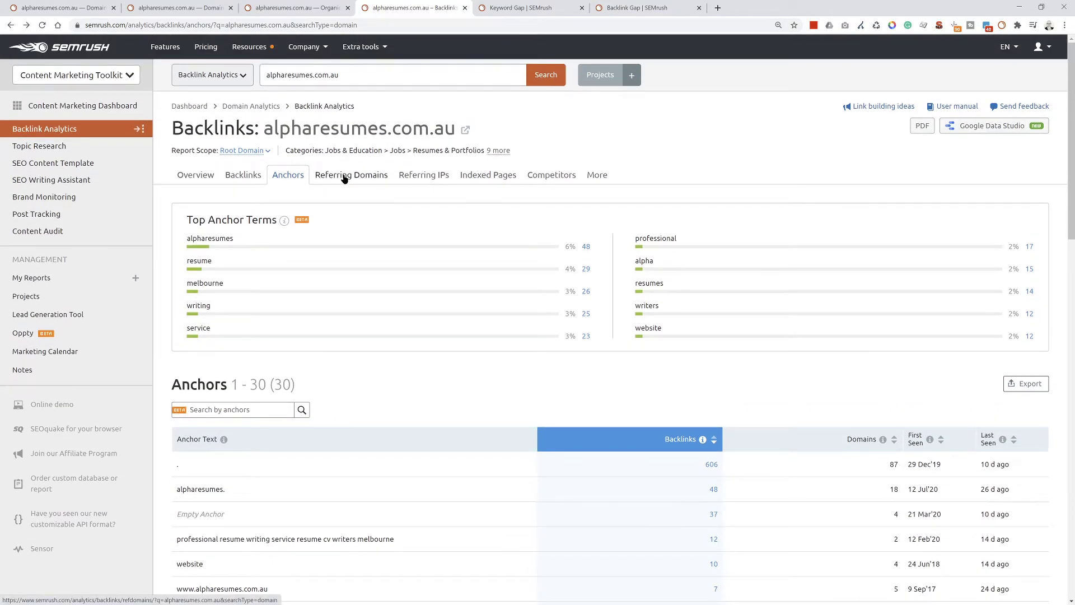
left_click(182, 177)
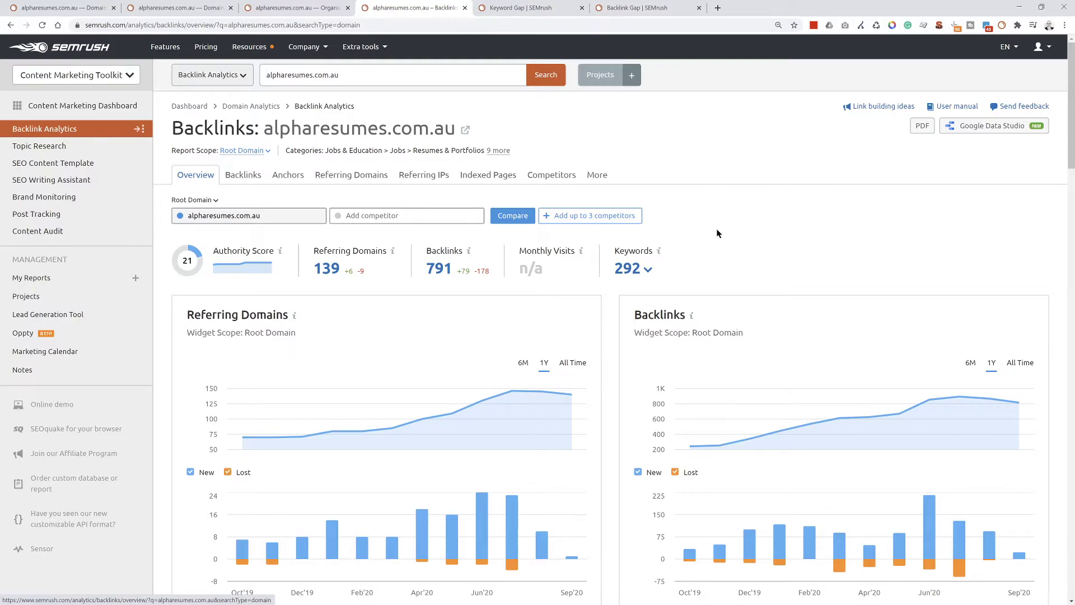
View the Backlink Gap report and examine the best referring-domain prospects for alpharesumes.com.au against its four competitors
left_click(640, 5)
left_click(543, 5)
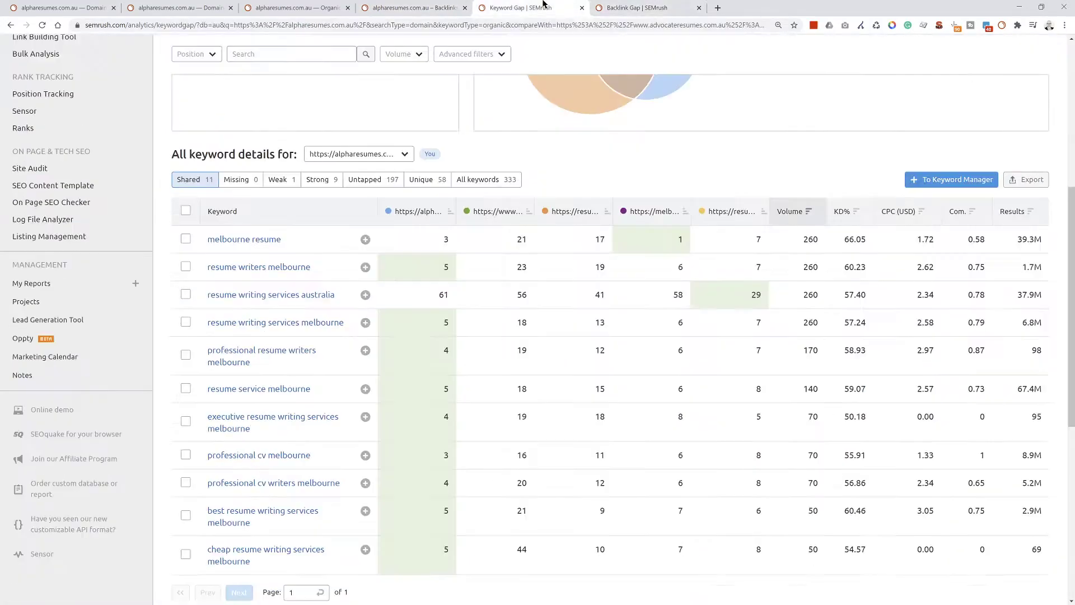
left_click(636, 8)
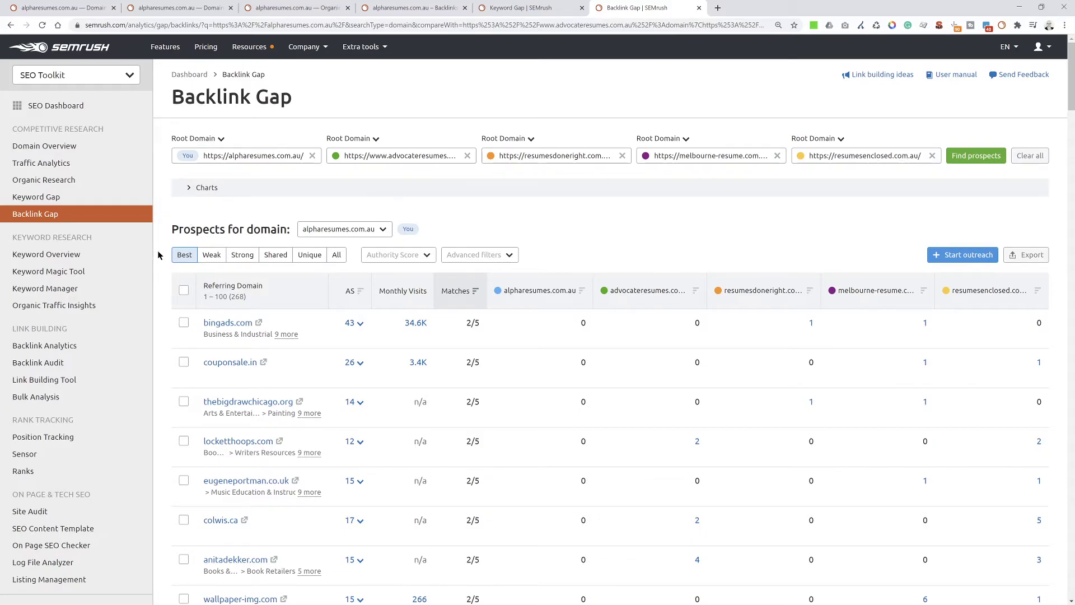
scroll(160, 256, "down", 3)
scroll(161, 256, "down", 1)
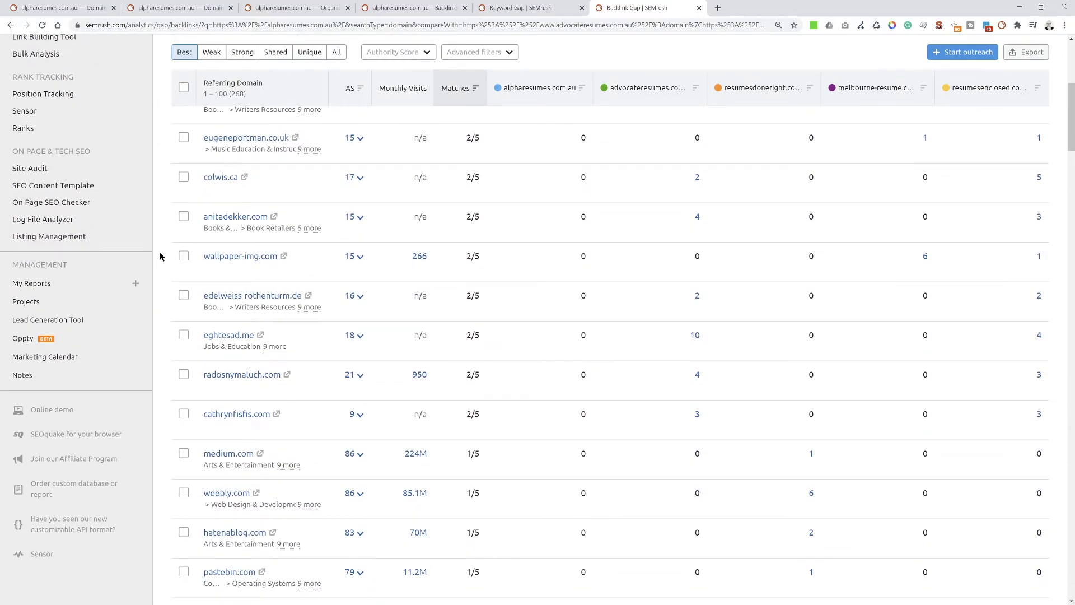
scroll(161, 257, "down", 14)
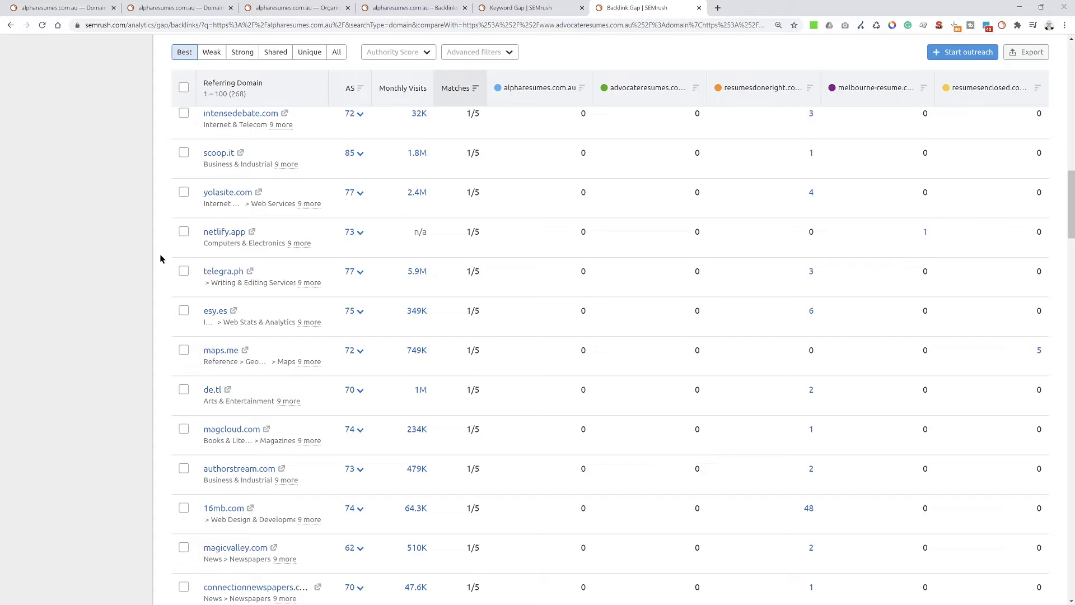
scroll(159, 257, "down", 4)
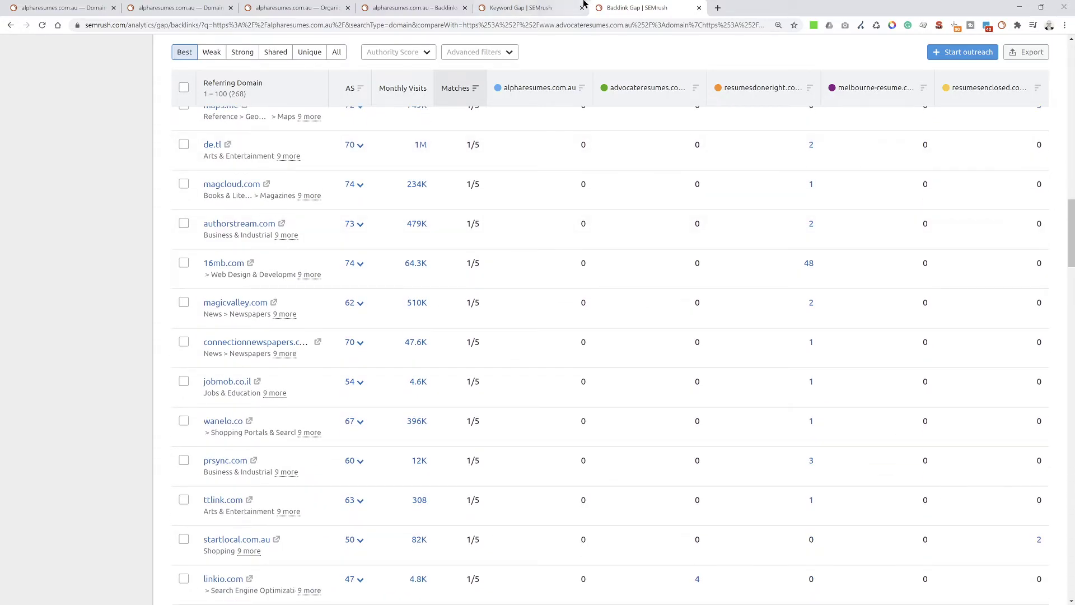
Switch to the Keyword Gap report and examine the keyword overlap chart of the five resume domains
left_click(586, 6)
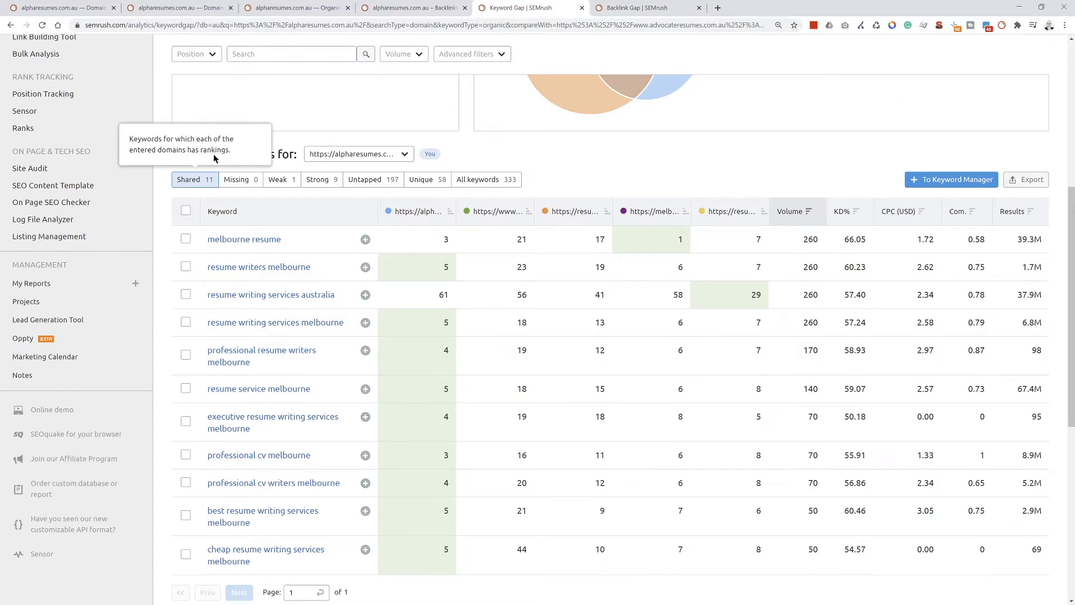
scroll(561, 193, "up", 3)
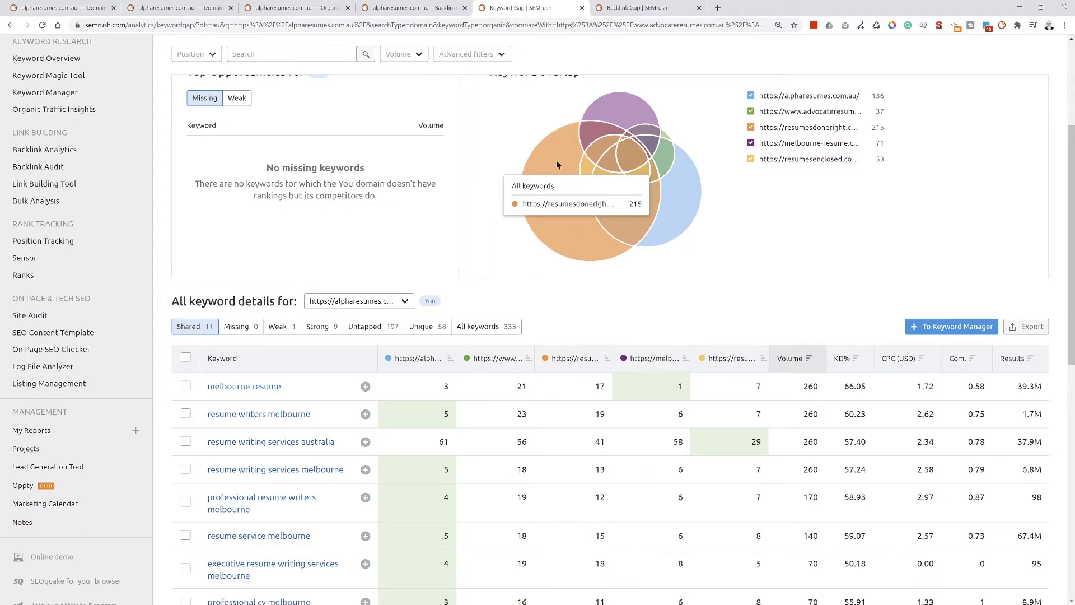
scroll(555, 149, "up", 1)
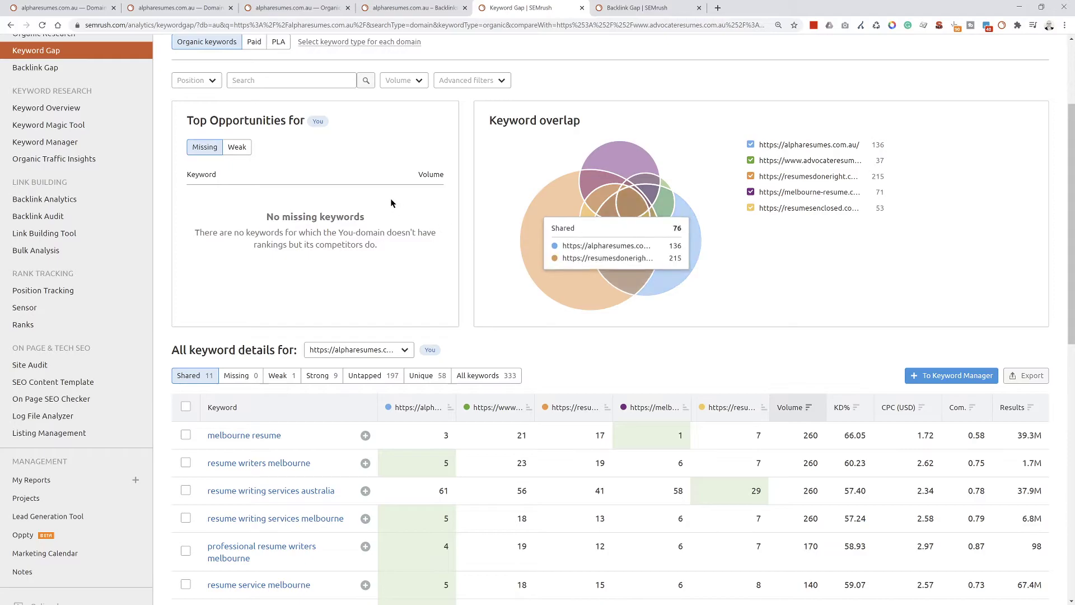
Compare alpharesumes.com.au's positions with the competitors' in the shared keywords table, from "melbourne resume" to "cheap resume writing services melbourne"
scroll(244, 209, "down", 4)
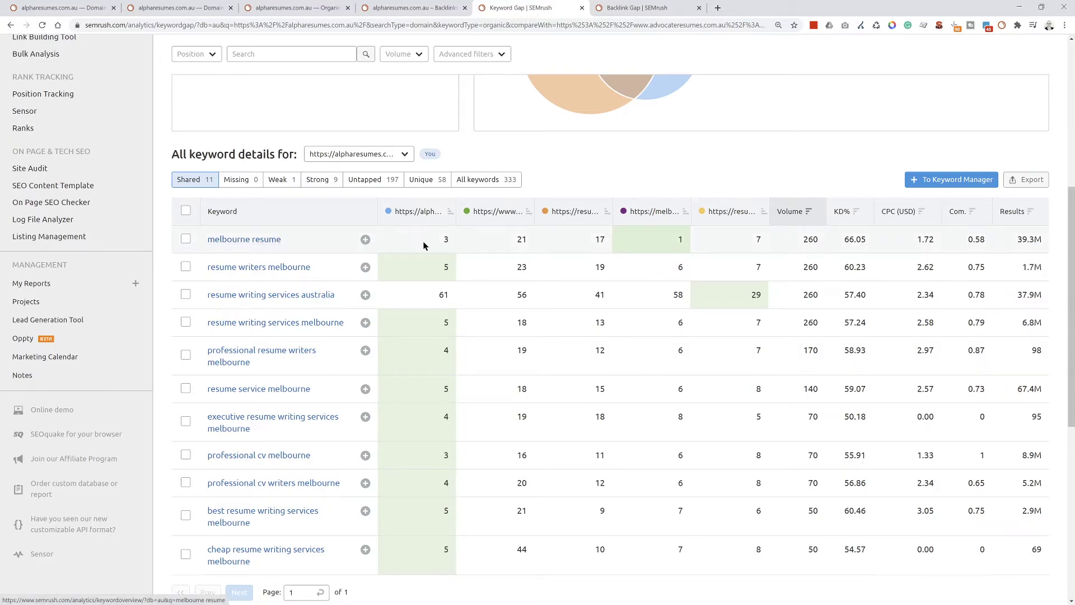
mouse_move(448, 240)
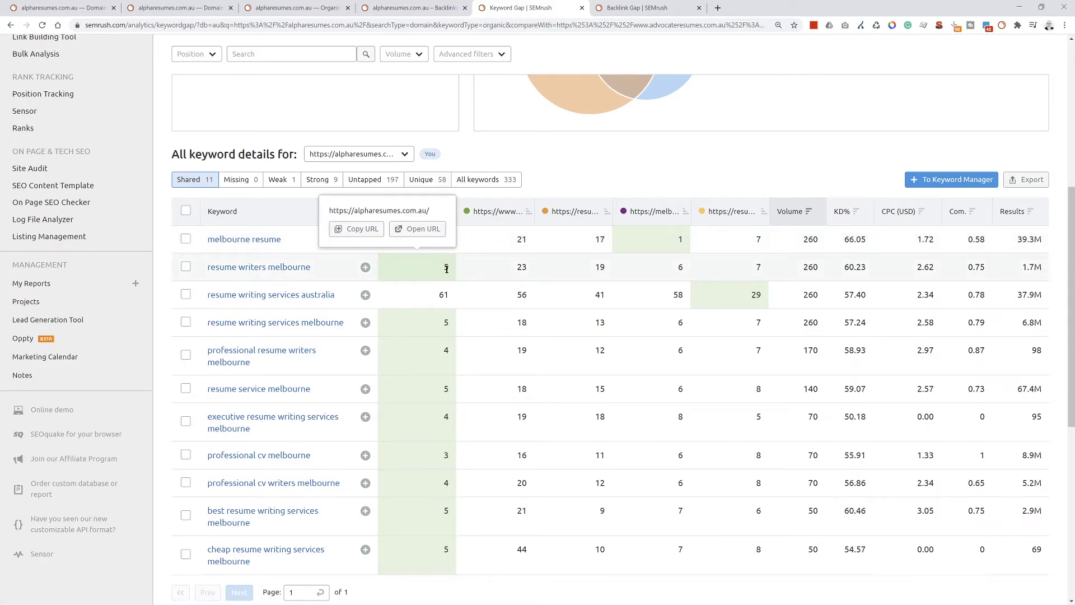
mouse_move(442, 258)
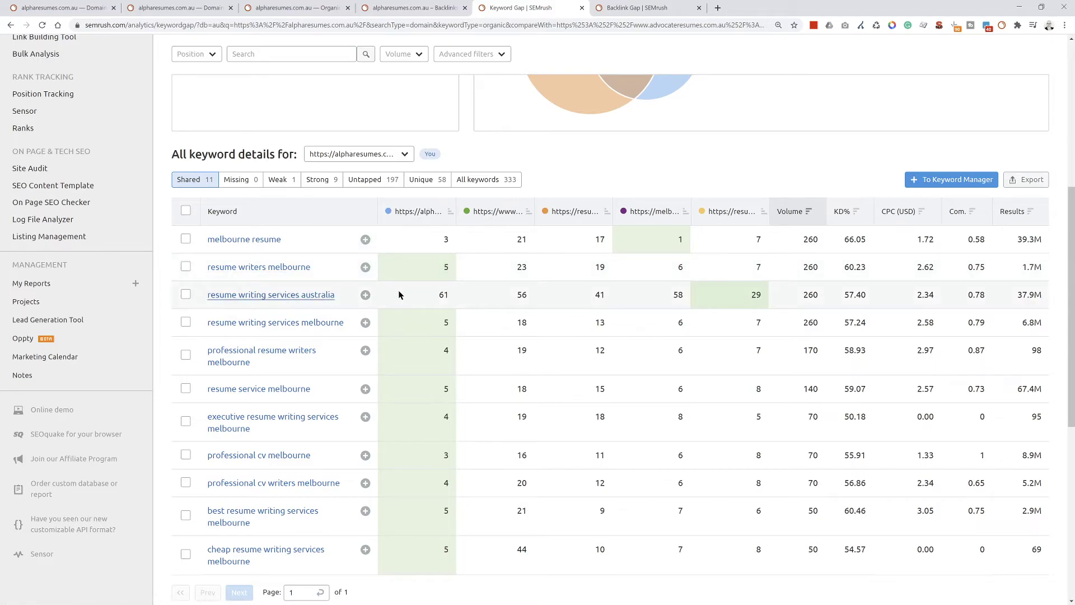
mouse_move(442, 291)
scroll(443, 292, "down", 1)
scroll(446, 293, "down", 1)
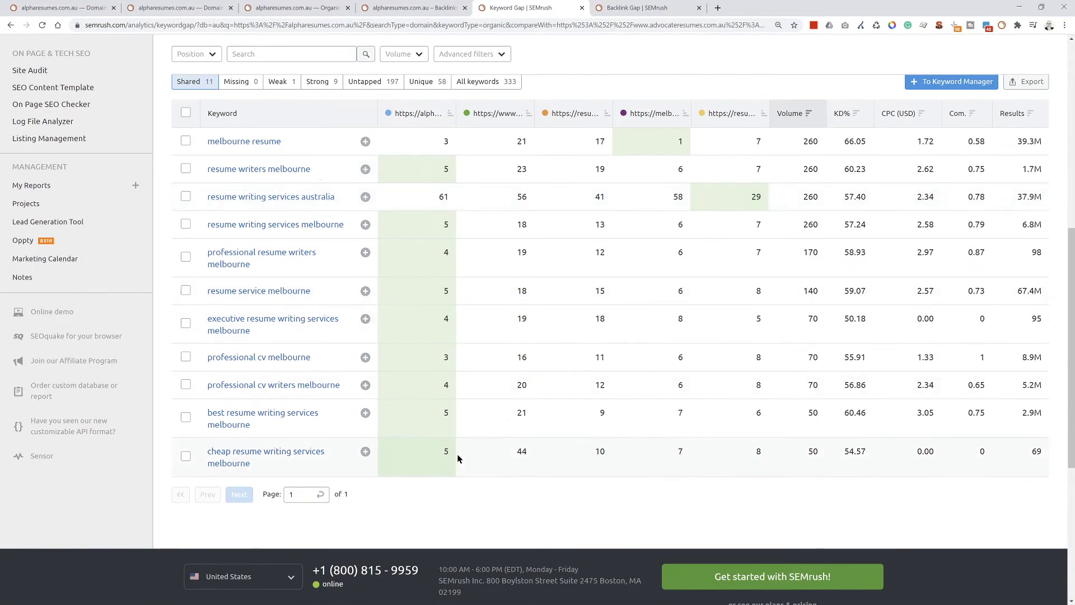
scroll(423, 281, "up", 3)
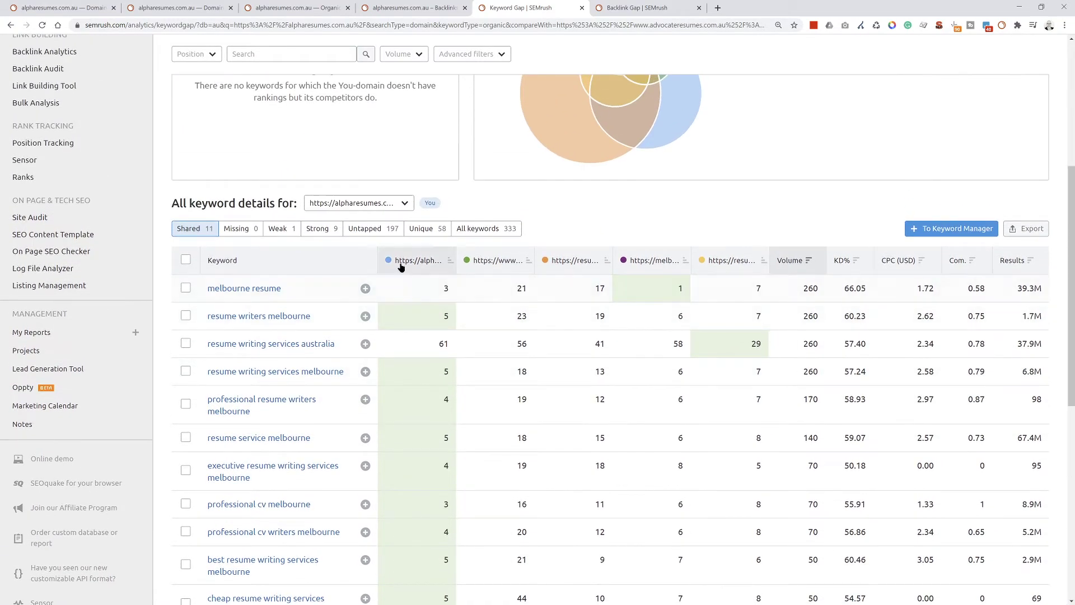
List the unique keywords, open the page ranking for "graduate resume", and examine the Entry Excellence package page's content
left_click(440, 229)
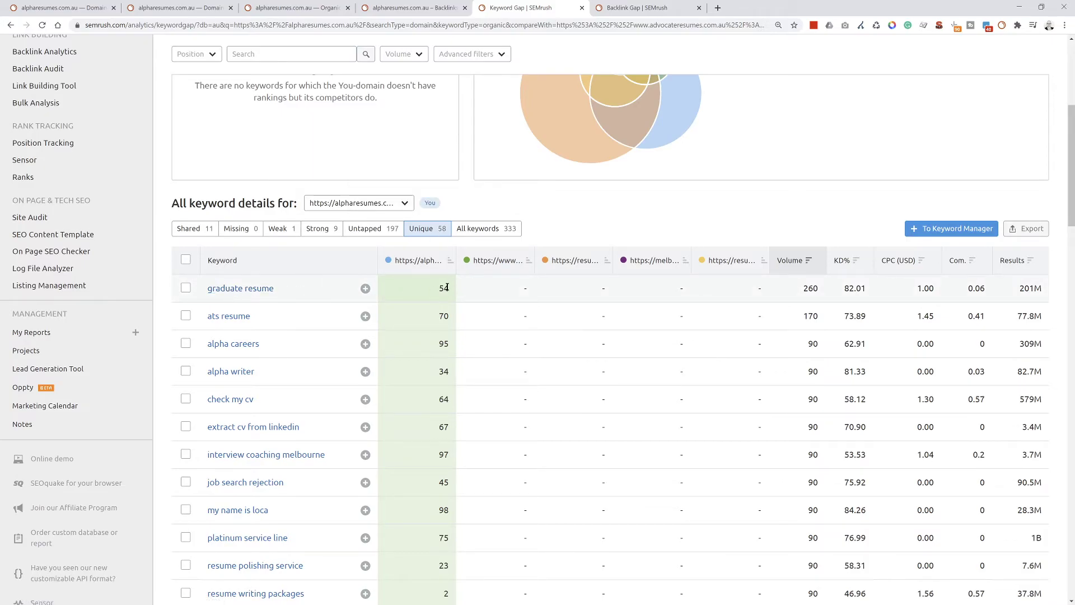
mouse_move(444, 288)
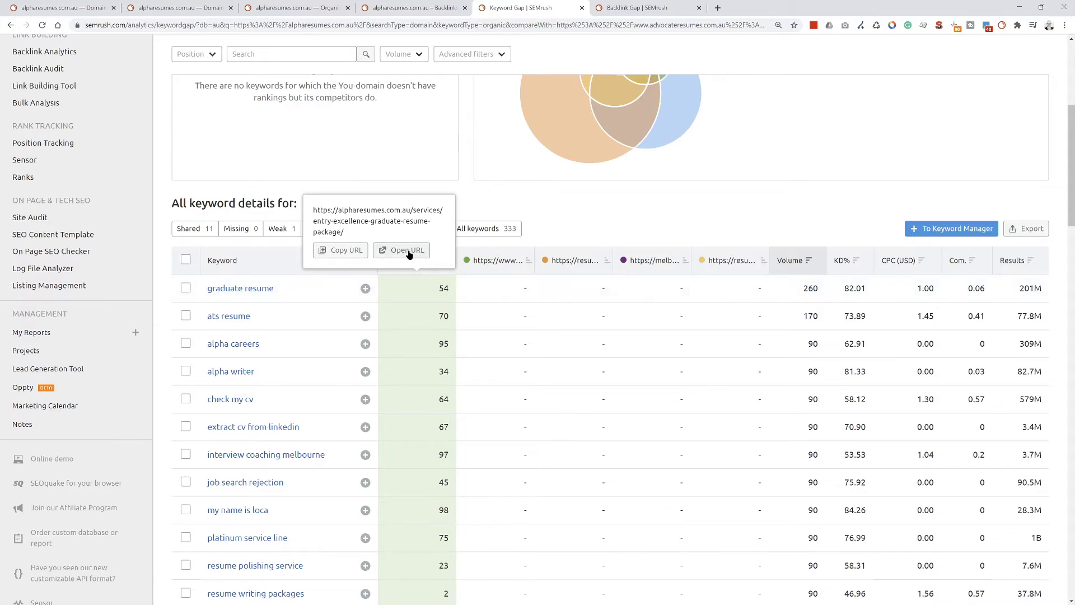
left_click(409, 253)
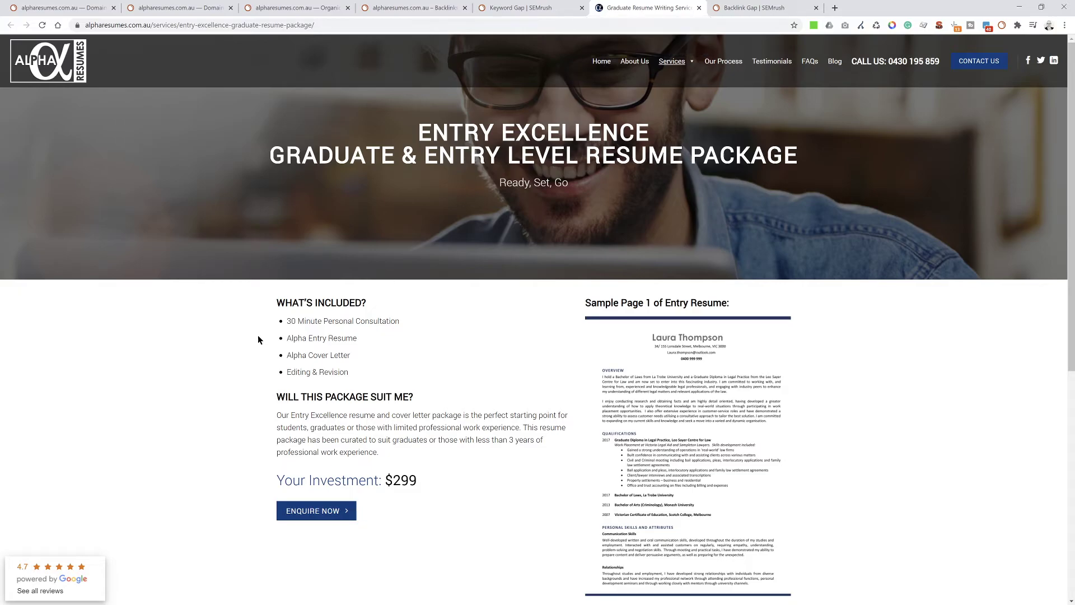
scroll(219, 344, "down", 5)
scroll(214, 340, "down", 2)
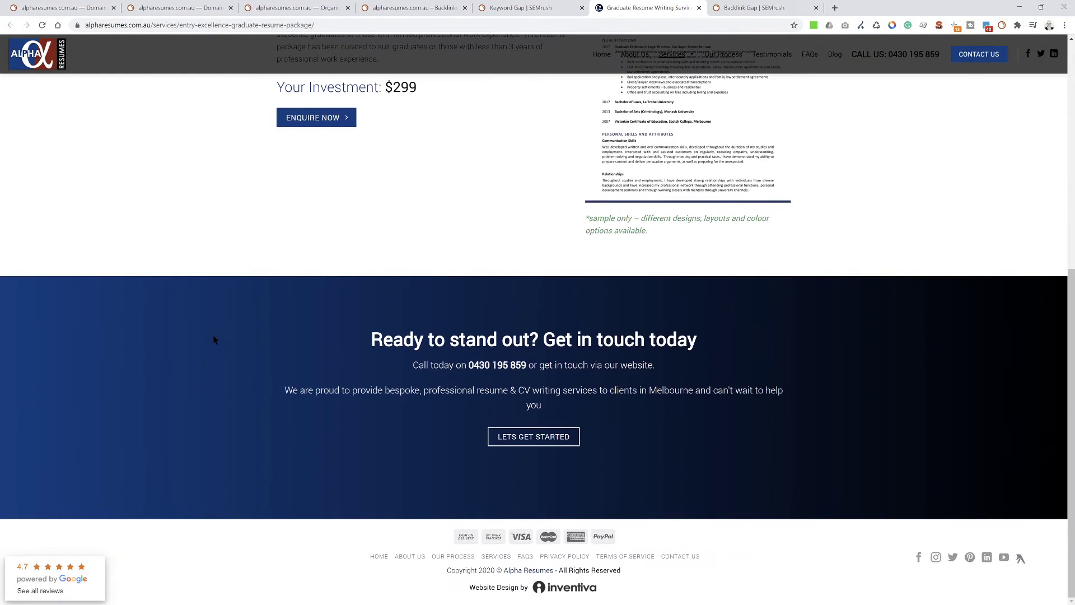
scroll(212, 342, "up", 5)
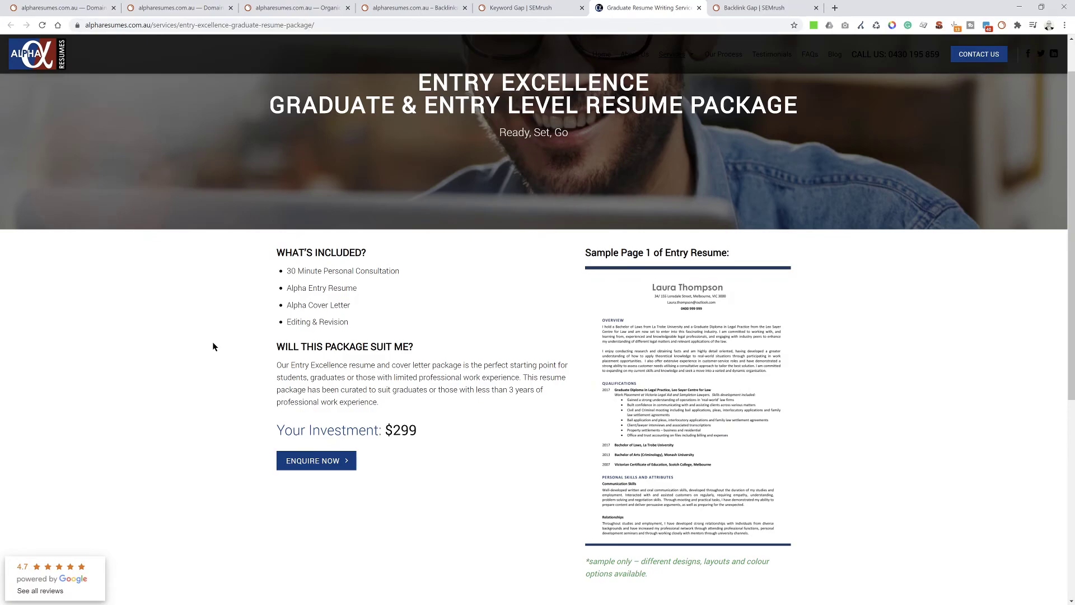
scroll(213, 344, "up", 1)
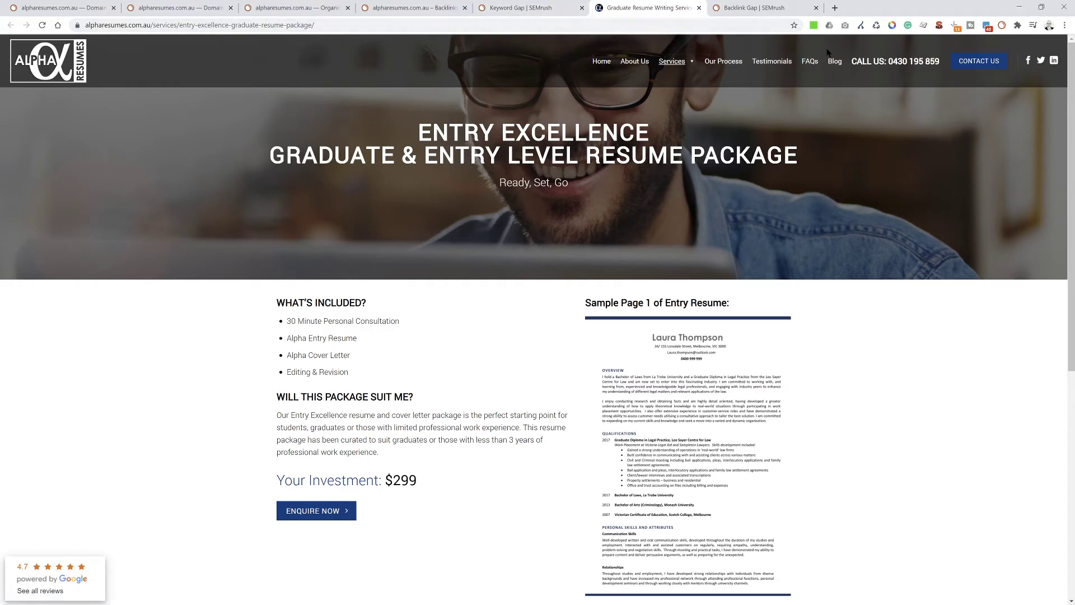
Open the "Guide to Handling Job Search Rejection" article from the blog's Effective Job Search Strategies category
left_click(839, 65)
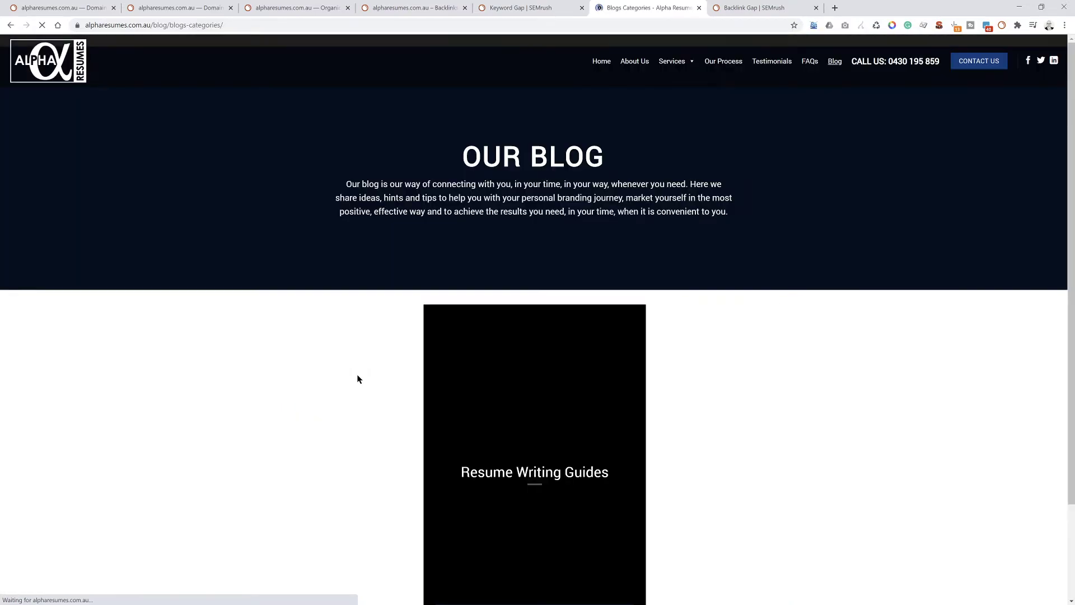
scroll(386, 392, "down", 3)
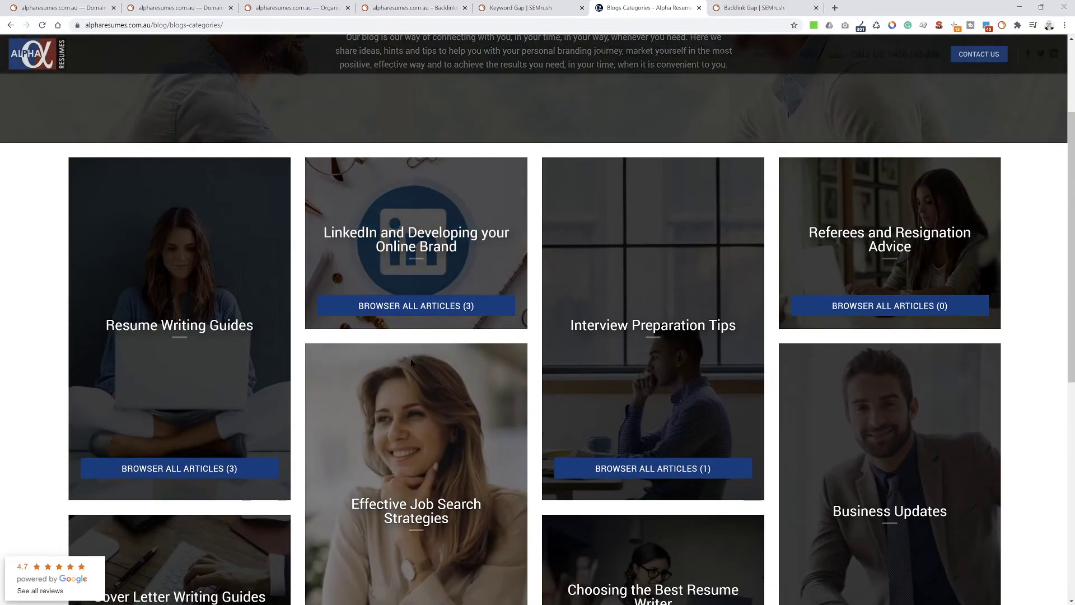
scroll(411, 406, "down", 4)
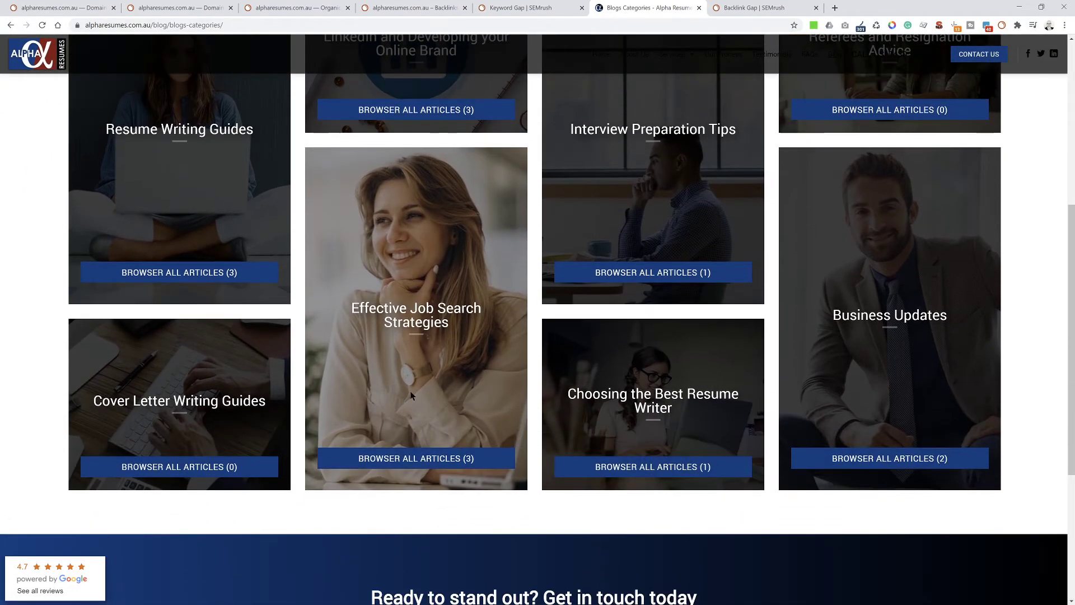
left_click(423, 459)
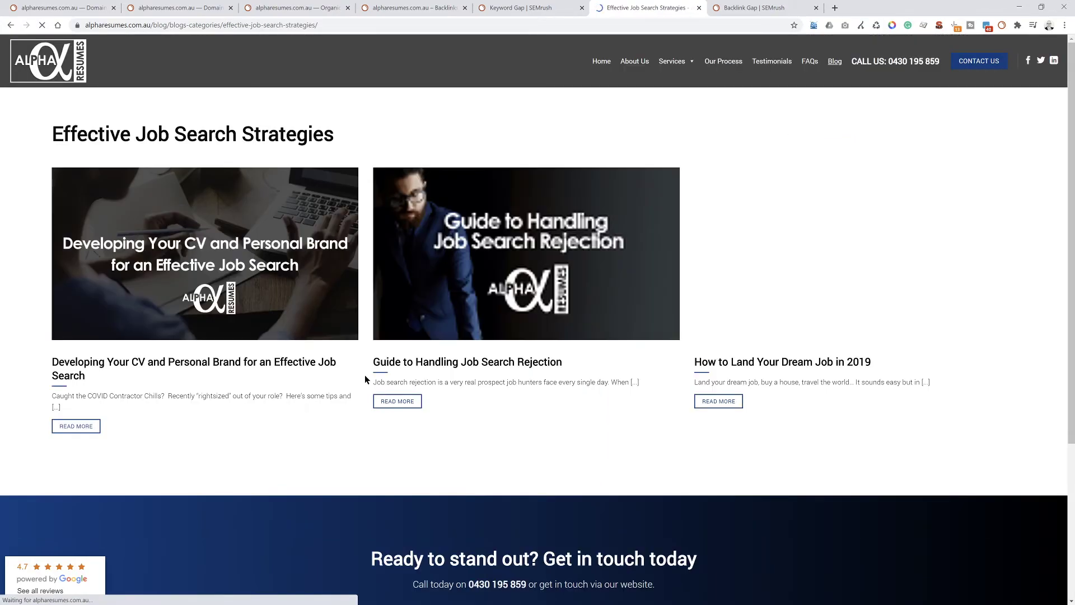
left_click(518, 361)
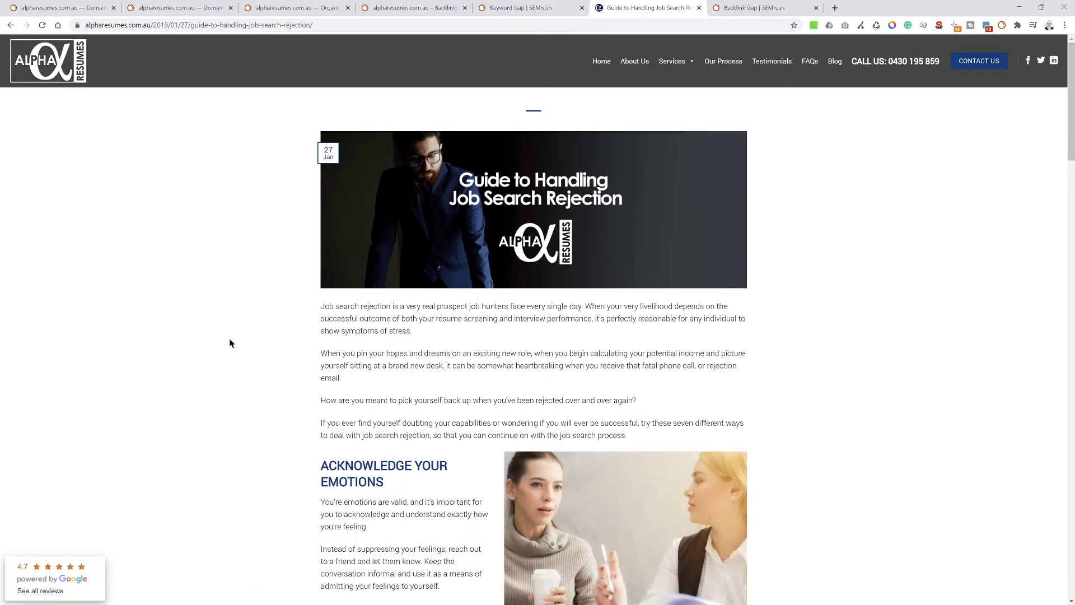
Examine the job search rejection article's layout and content from its header image through "Consider your limits", and recheck its introduction
scroll(230, 338, "down", 2)
scroll(229, 339, "down", 8)
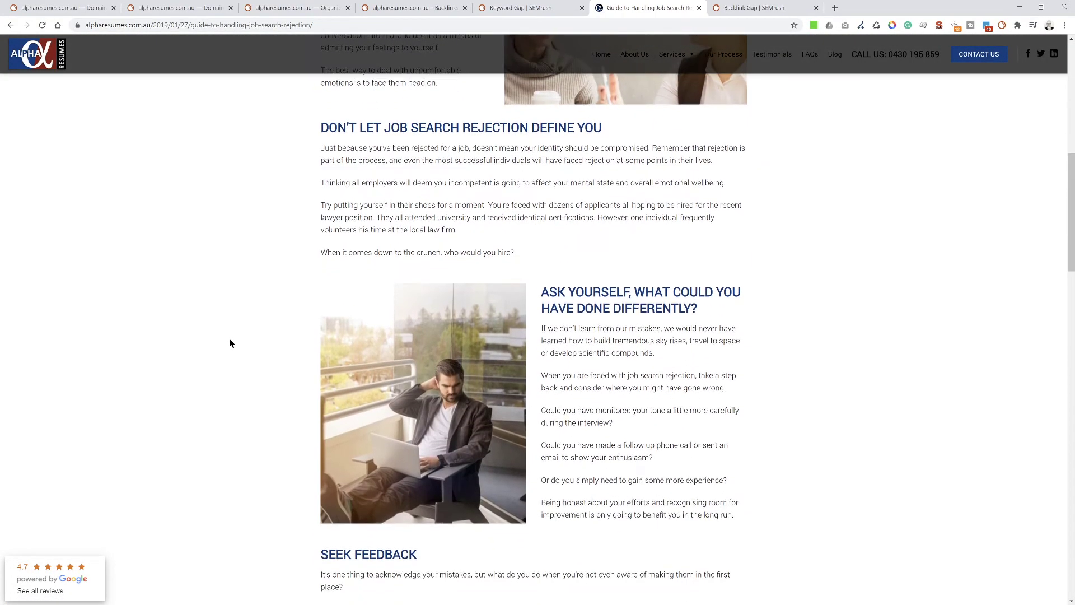
scroll(230, 343, "down", 6)
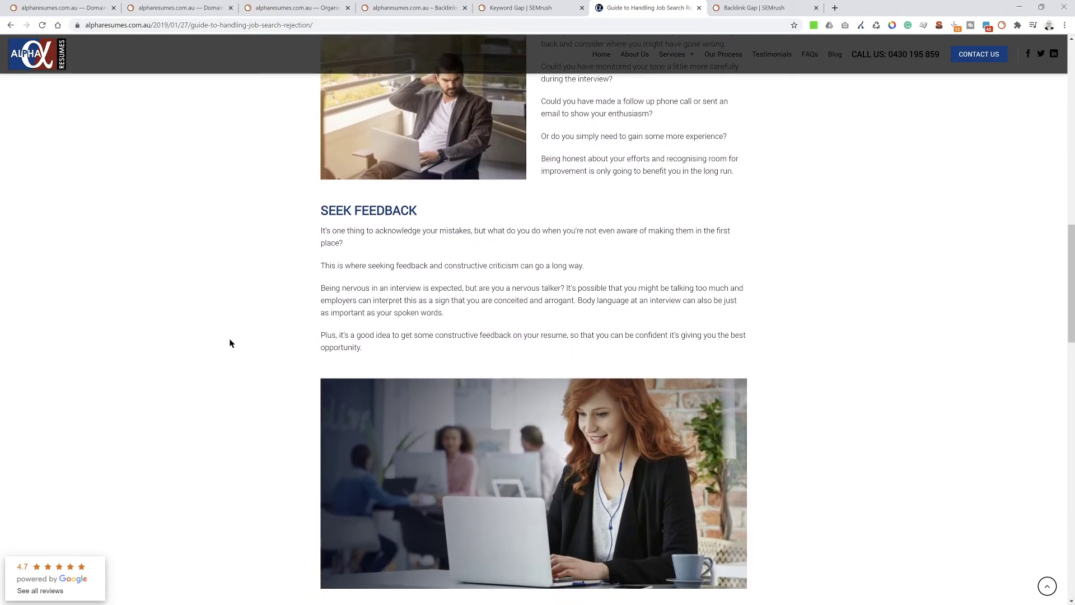
scroll(229, 358, "down", 6)
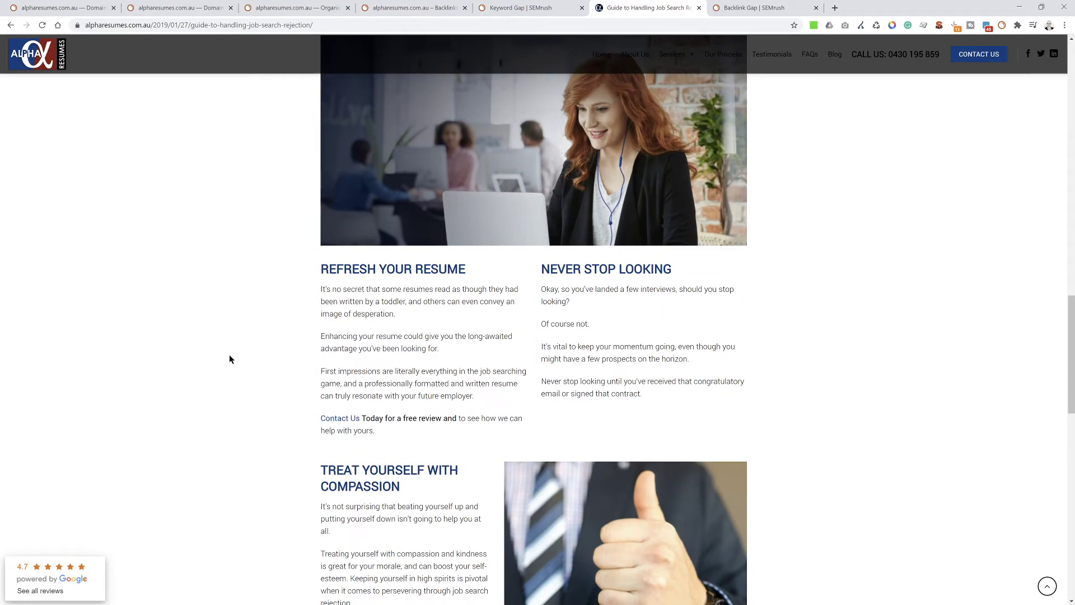
scroll(230, 361, "down", 5)
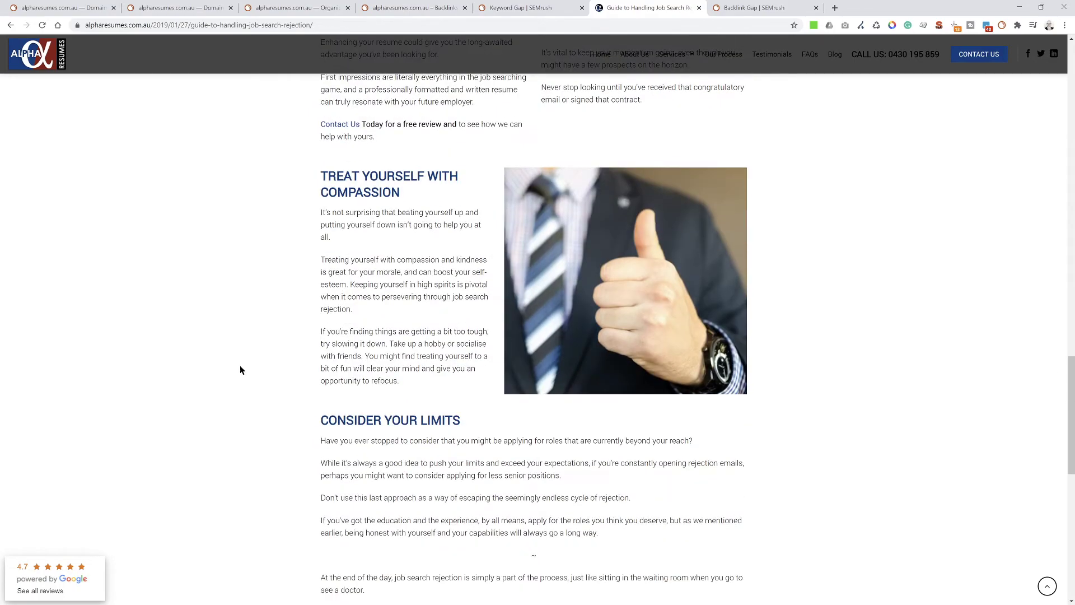
scroll(229, 425, "up", 13)
scroll(227, 414, "up", 14)
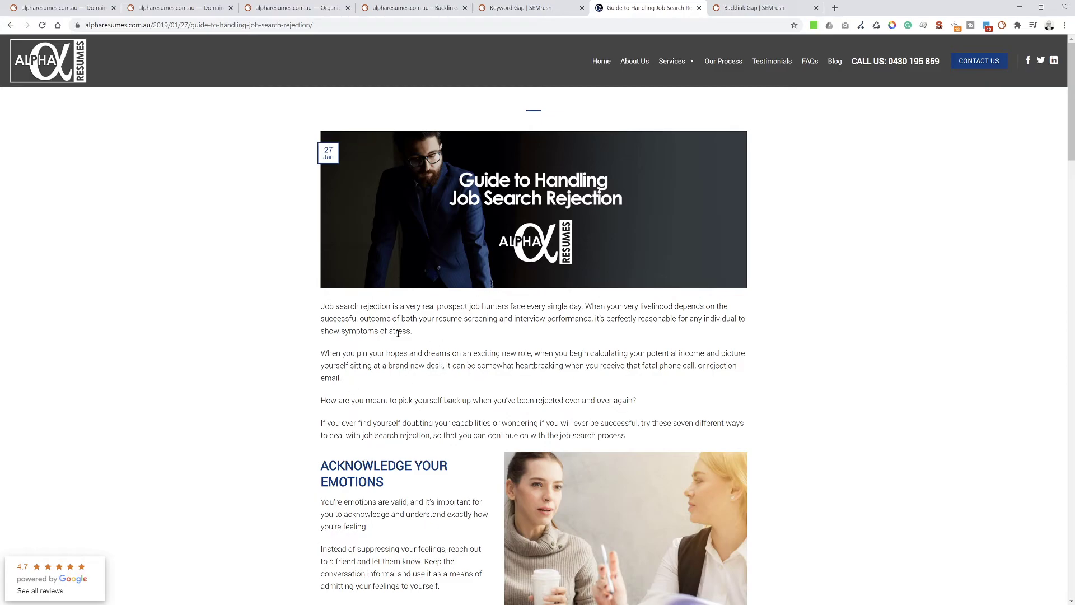
scroll(412, 334, "down", 3)
scroll(409, 348, "up", 3)
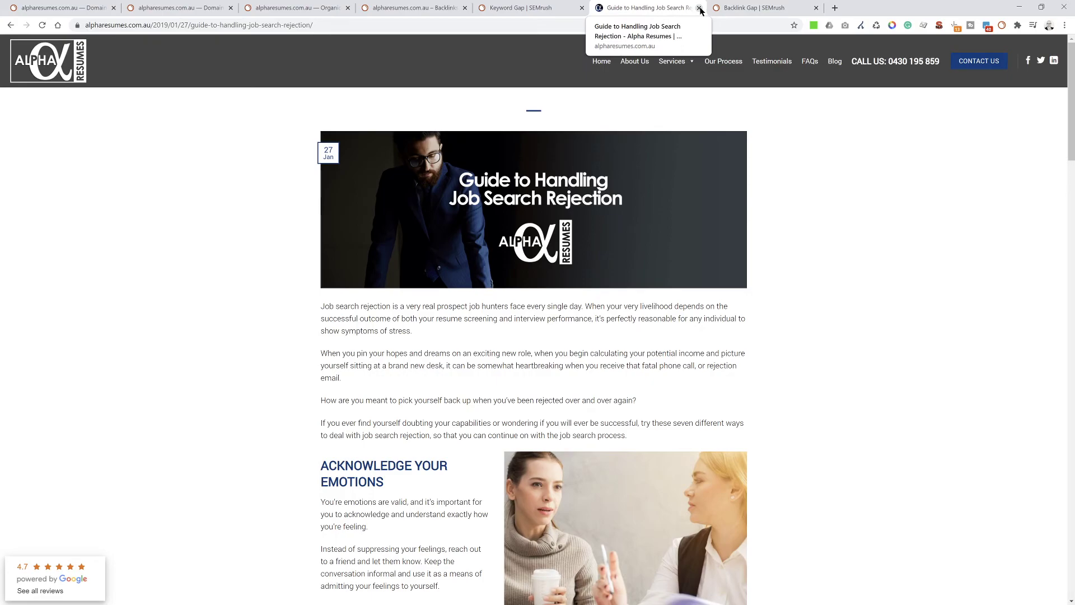
Close the article and review the untapped keywords and overlap chart in the Keyword Gap report
left_click(699, 7)
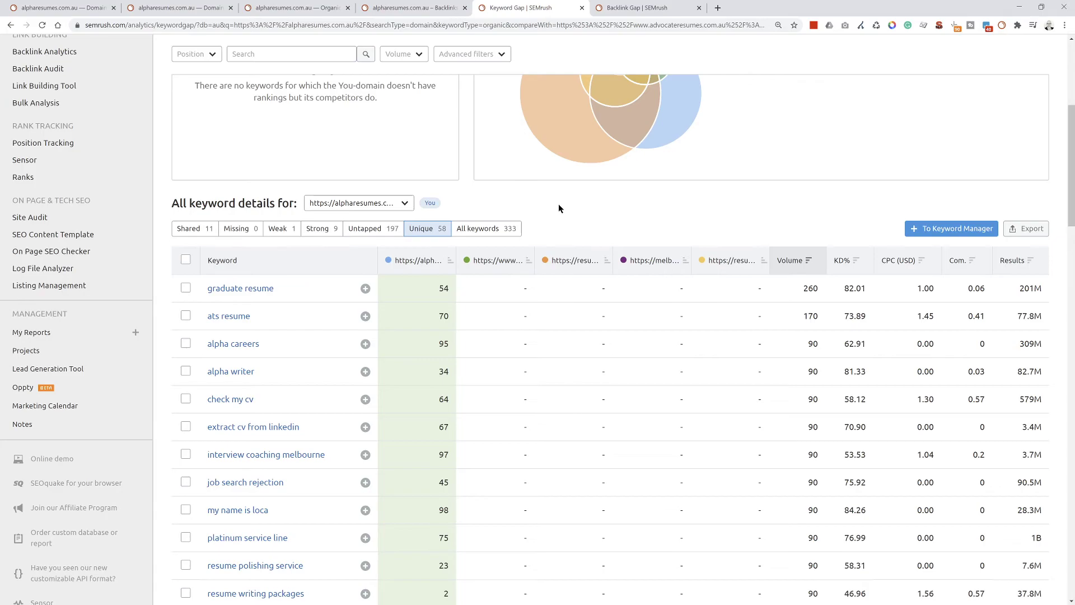
left_click(381, 233)
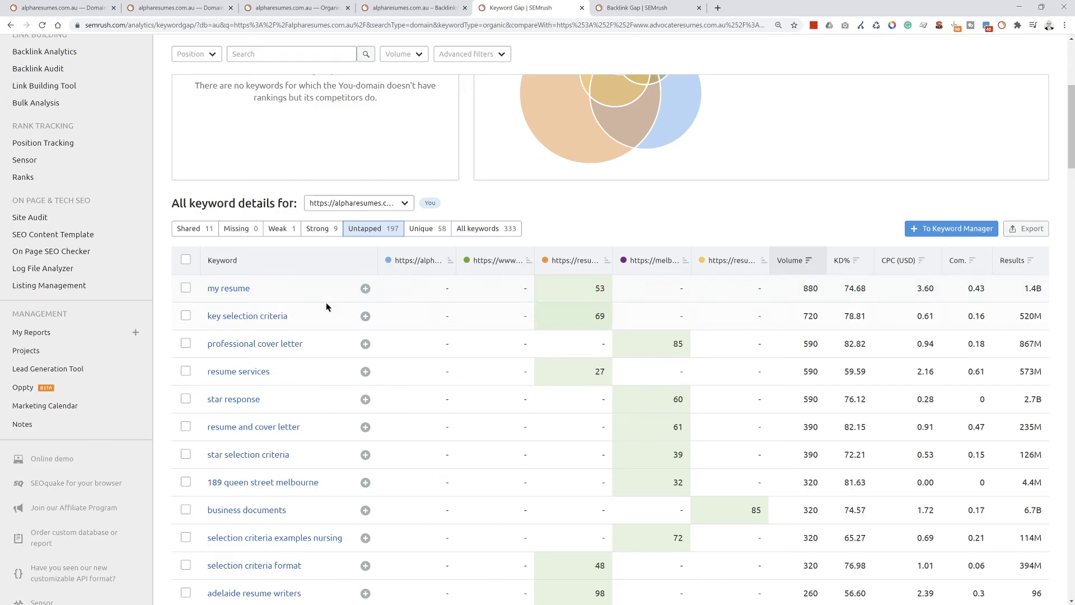
scroll(324, 318, "up", 5)
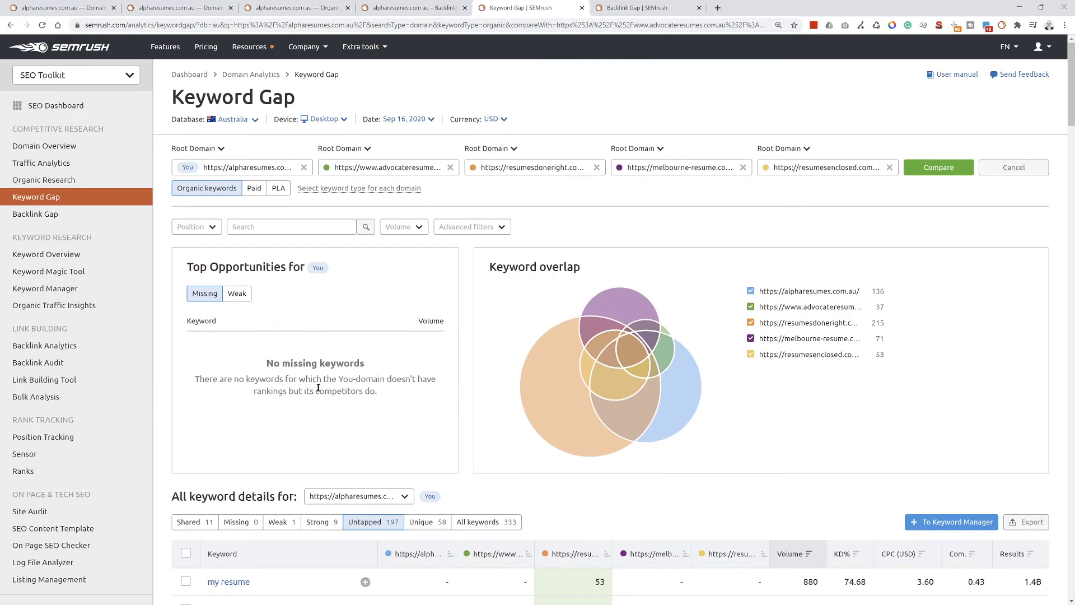